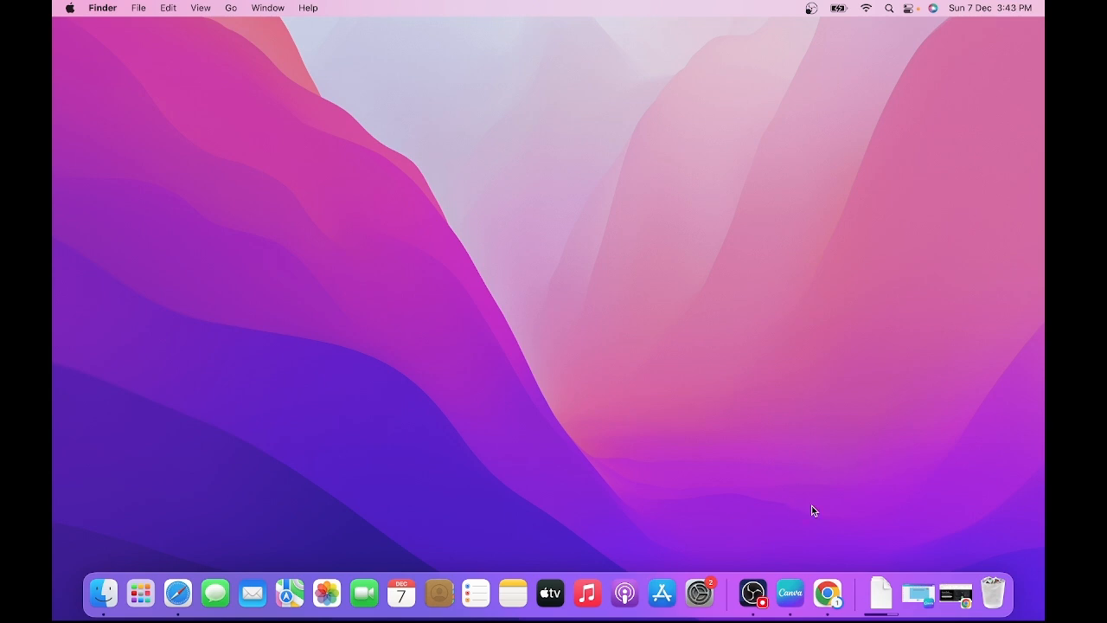
- Switch to Chrome, search Google for "android studio" and open the Android Developers download page
click(956, 593)
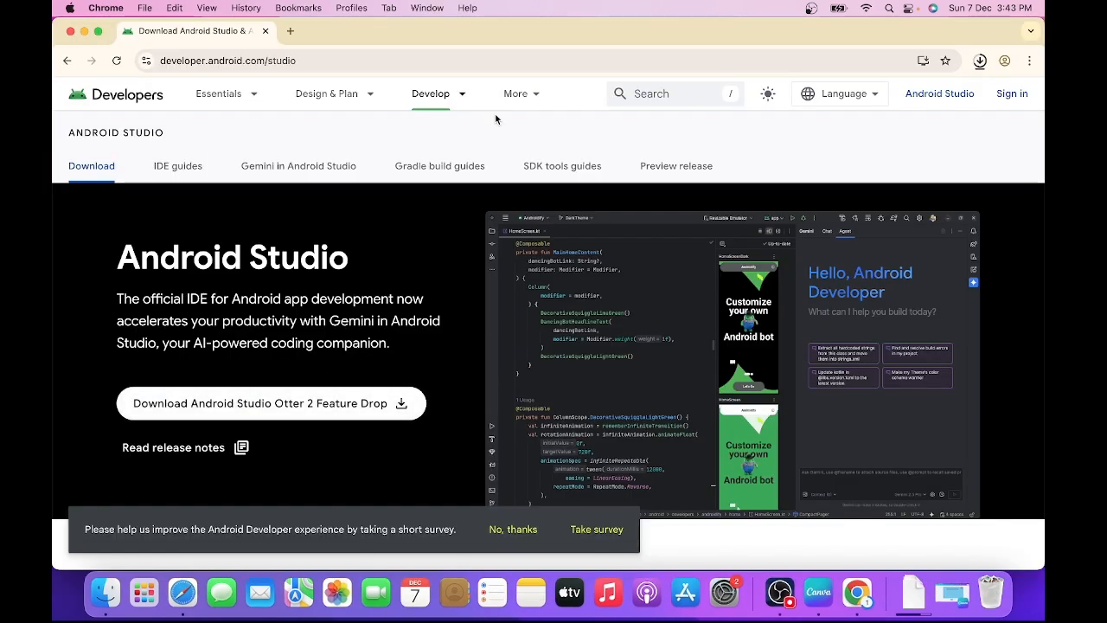
click(304, 64)
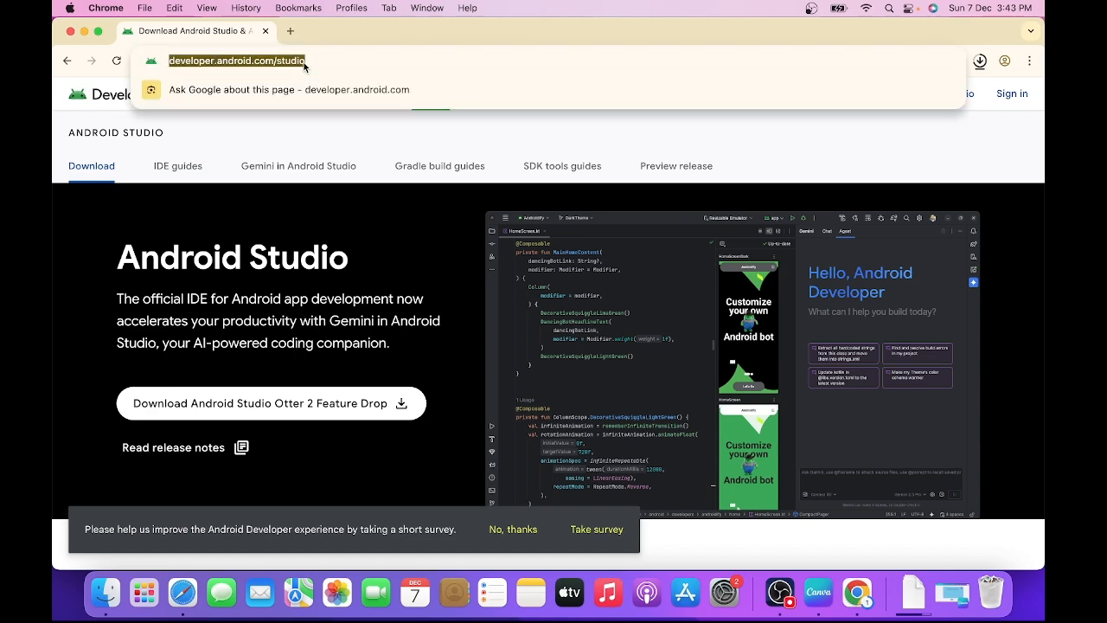
text(android)
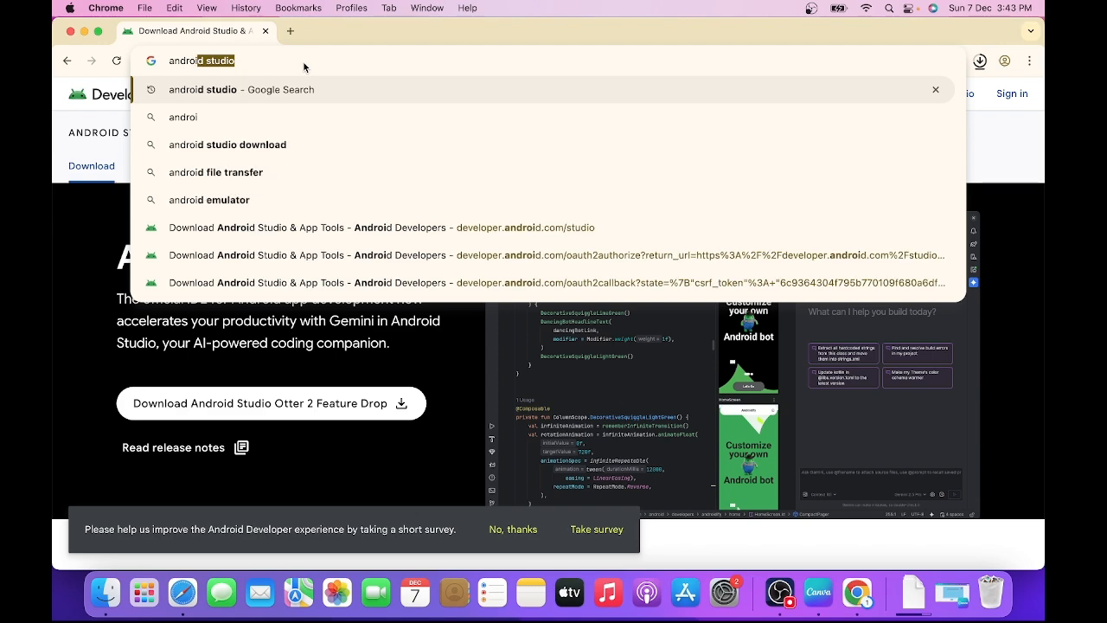
key(Right)
key(Return)
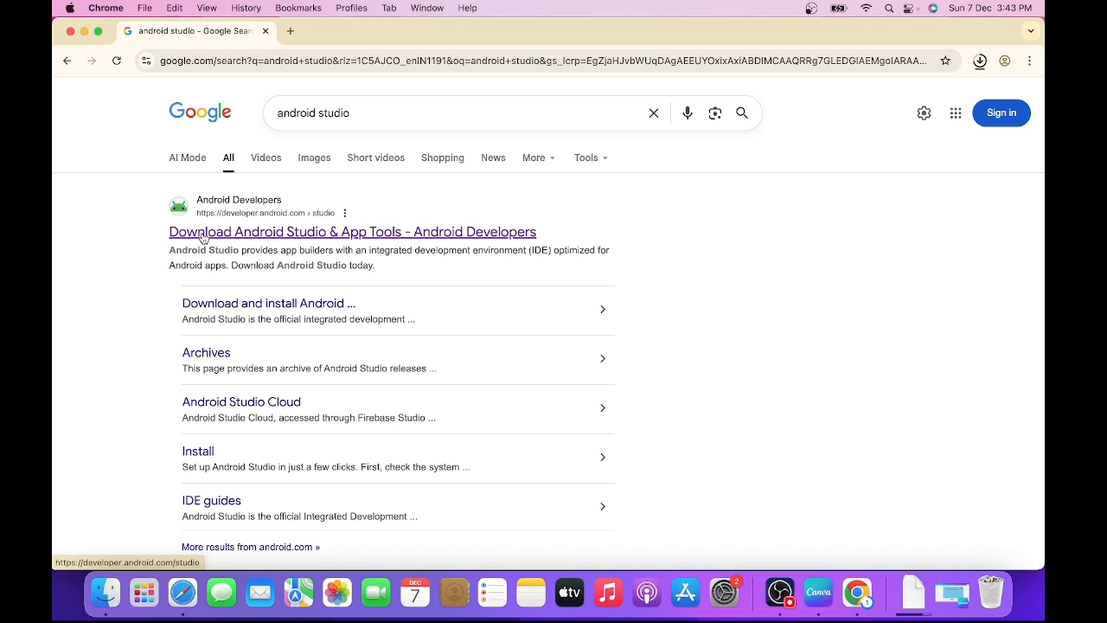
click(311, 231)
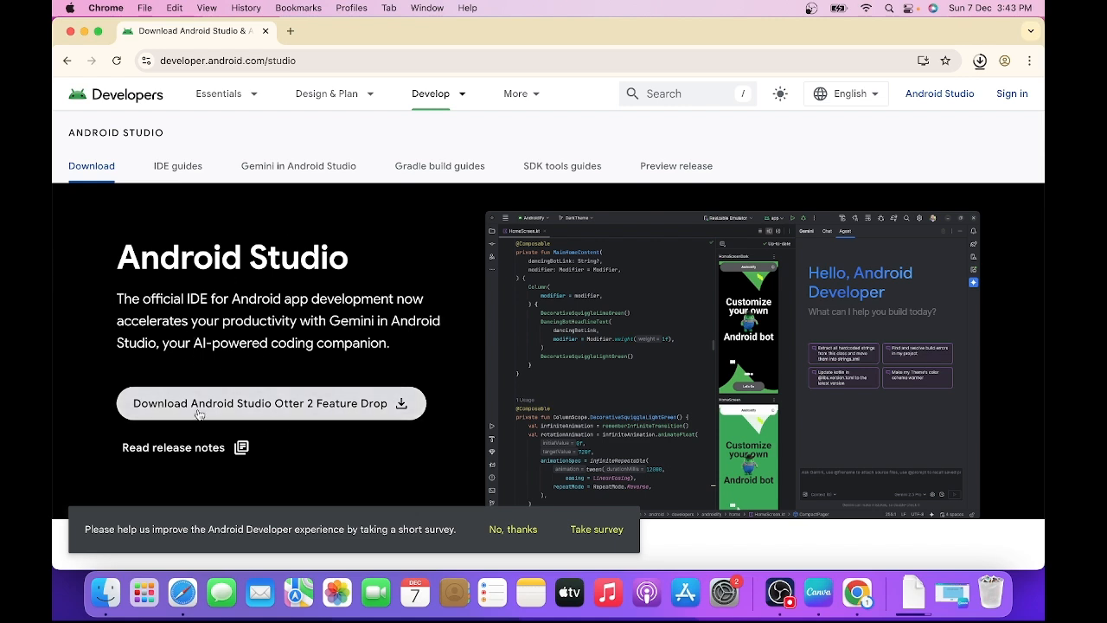
- Request the Android Studio Otter 2 Feature Drop download and agree to its terms and conditions
click(308, 402)
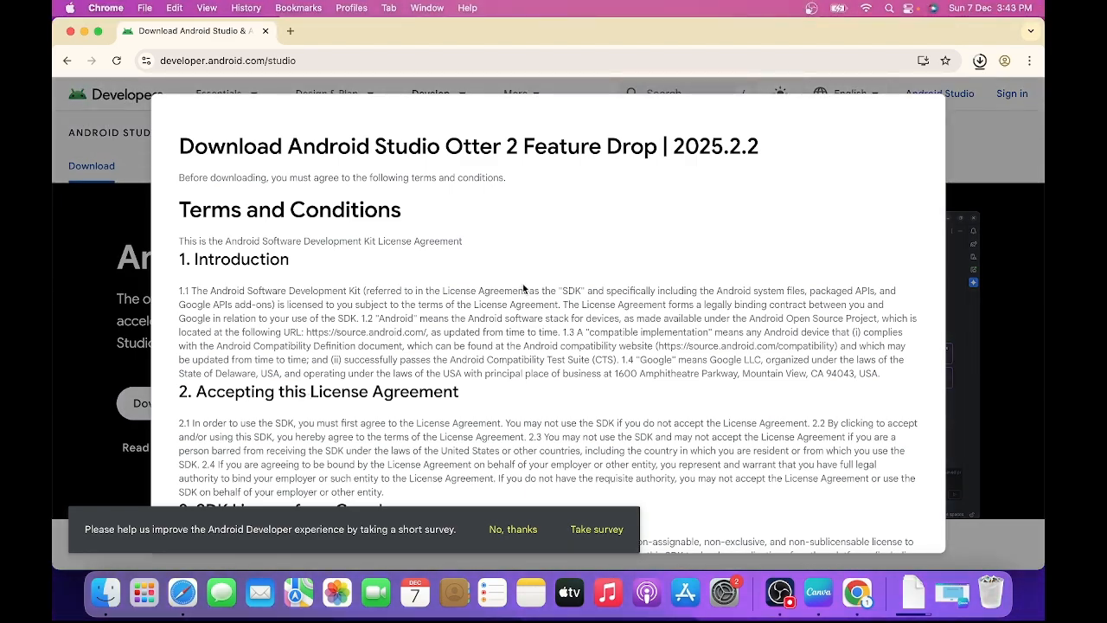
scroll(523, 288, down, 20)
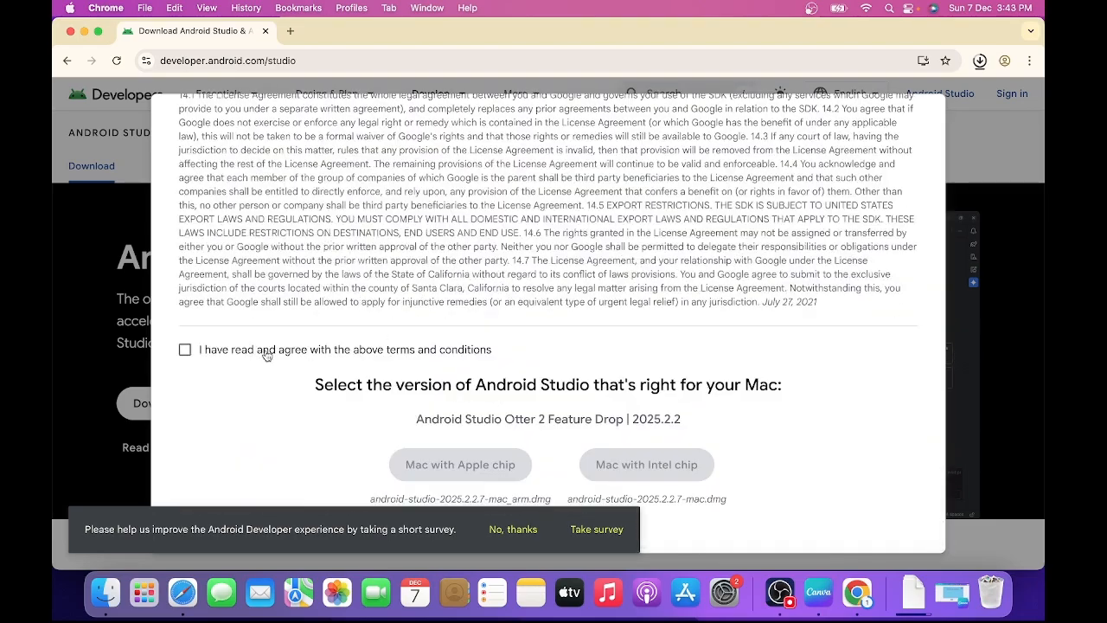
click(185, 351)
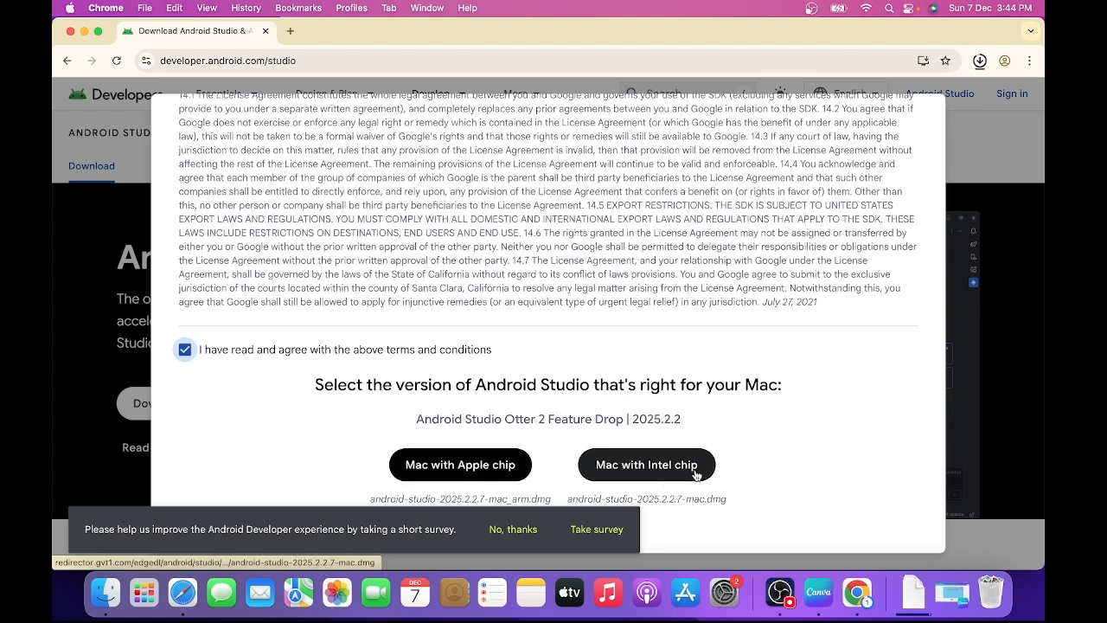
- Check the processor type in About This Mac and download the Mac with Intel chip version
click(70, 8)
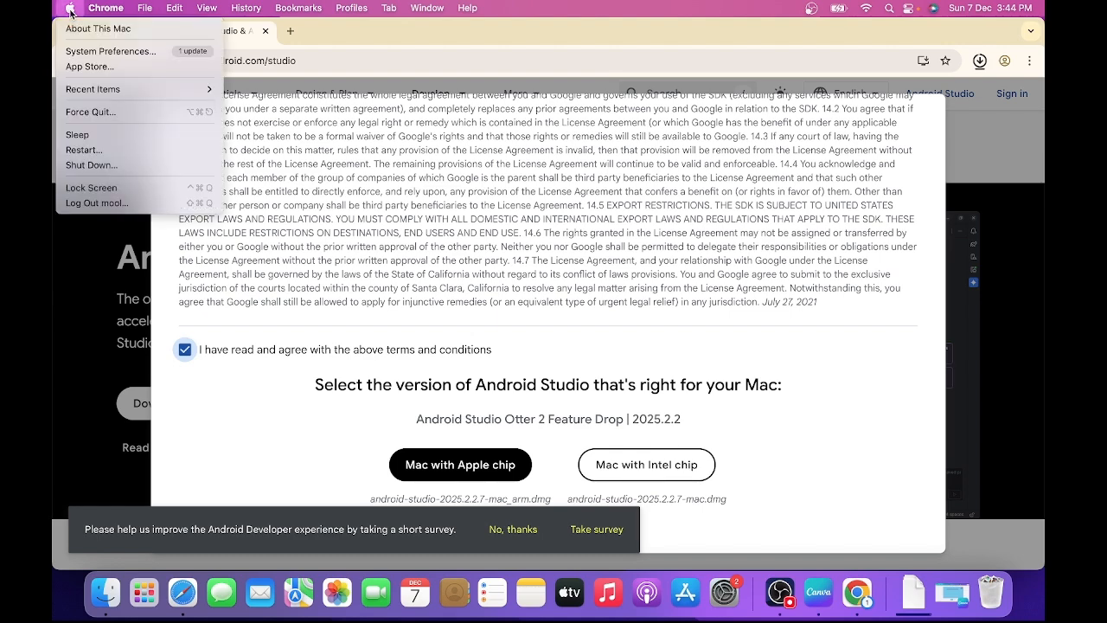
click(271, 111)
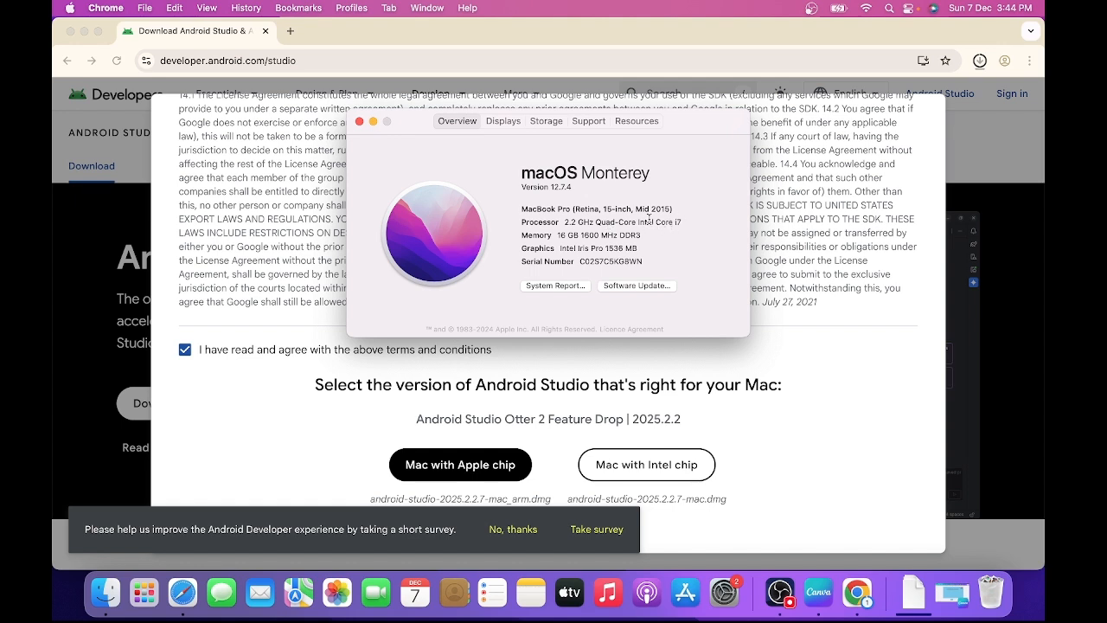
drag(672, 221, 629, 221)
click(359, 122)
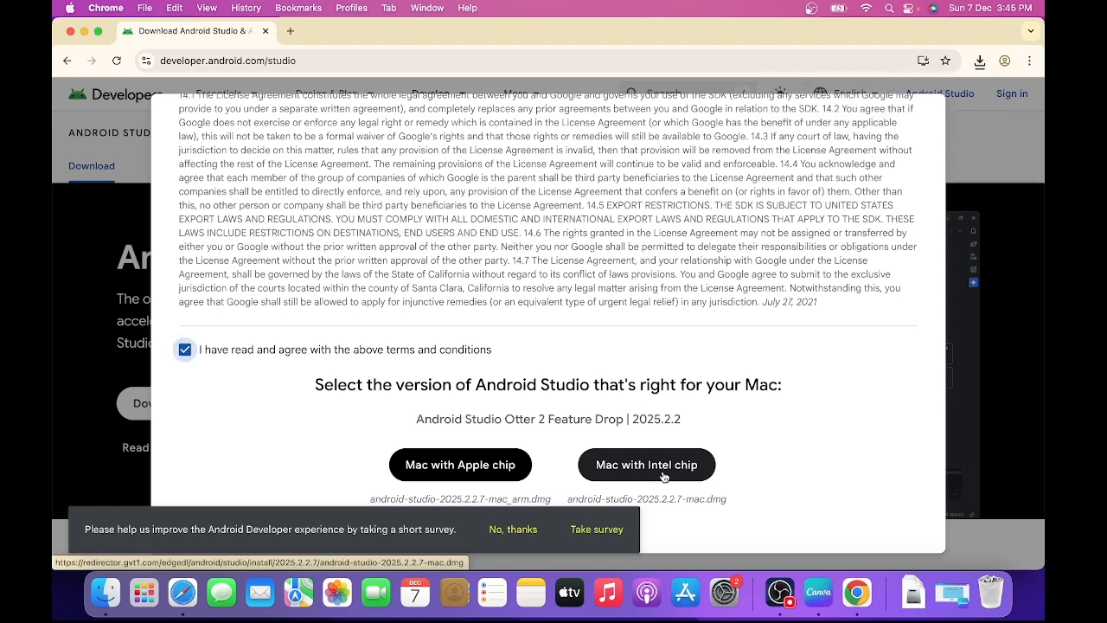
click(663, 475)
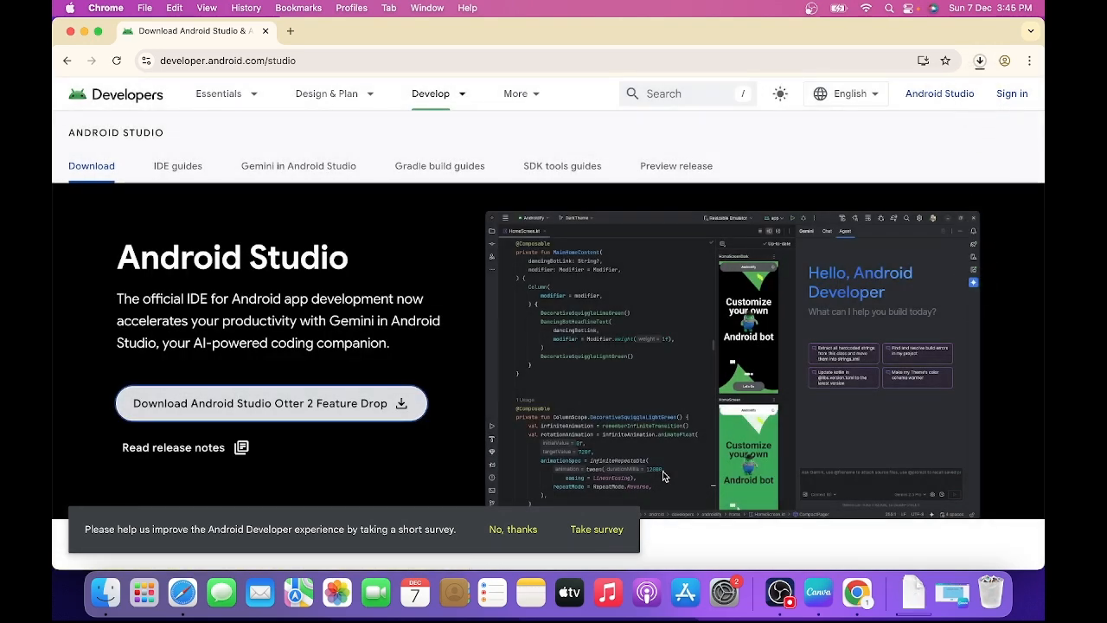
- Pause and cancel the duplicate Android Studio download in progress, and close the browser window
click(980, 63)
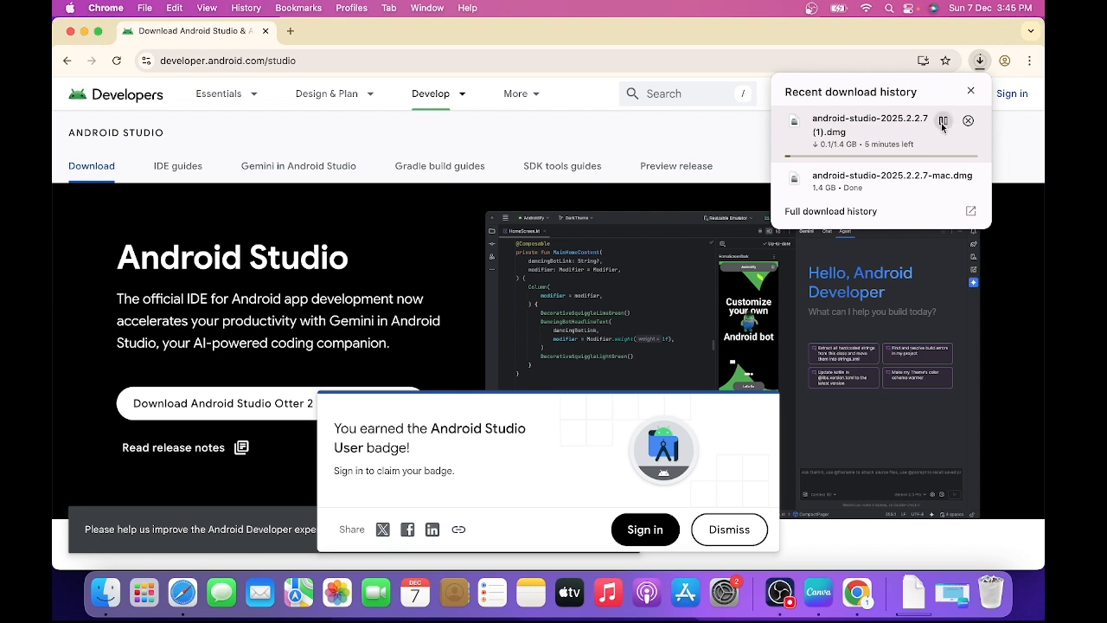
click(946, 124)
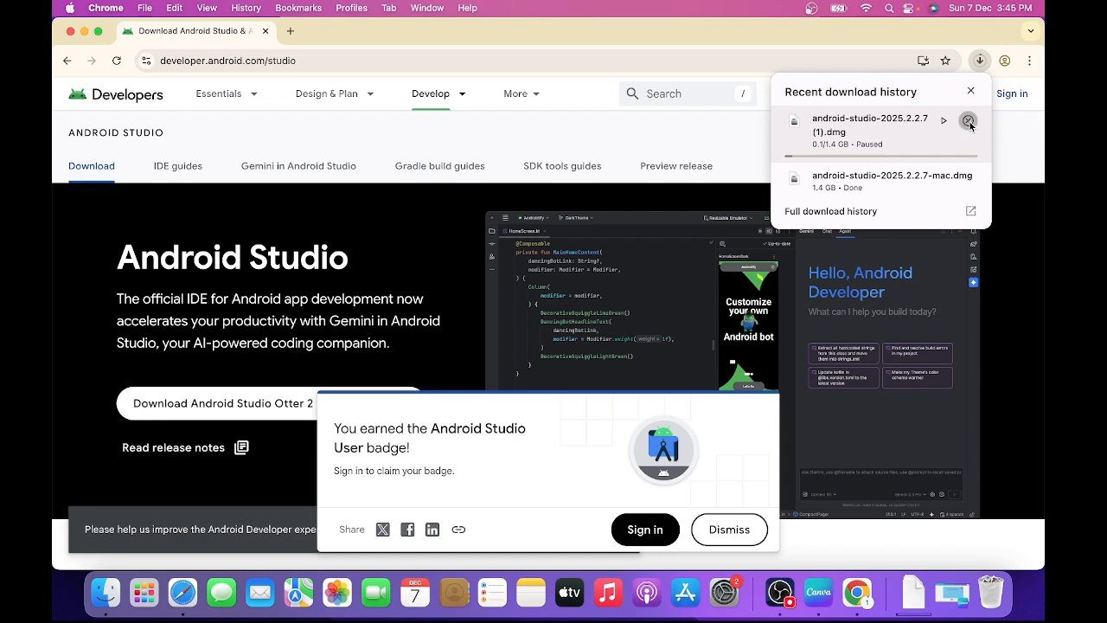
click(967, 122)
click(970, 91)
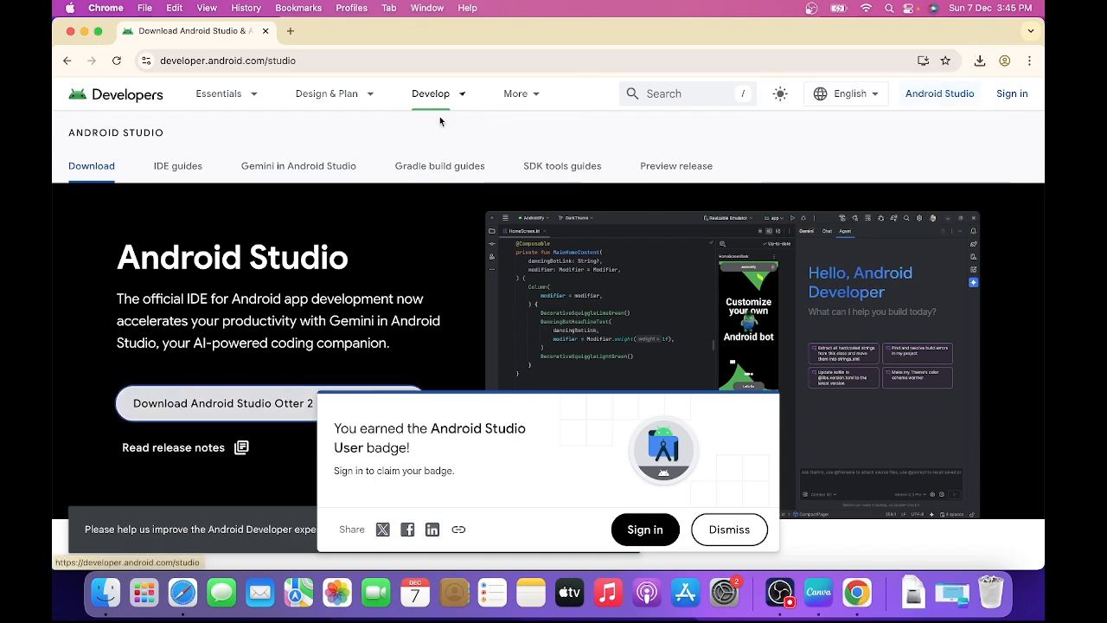
mouse_move(216, 101)
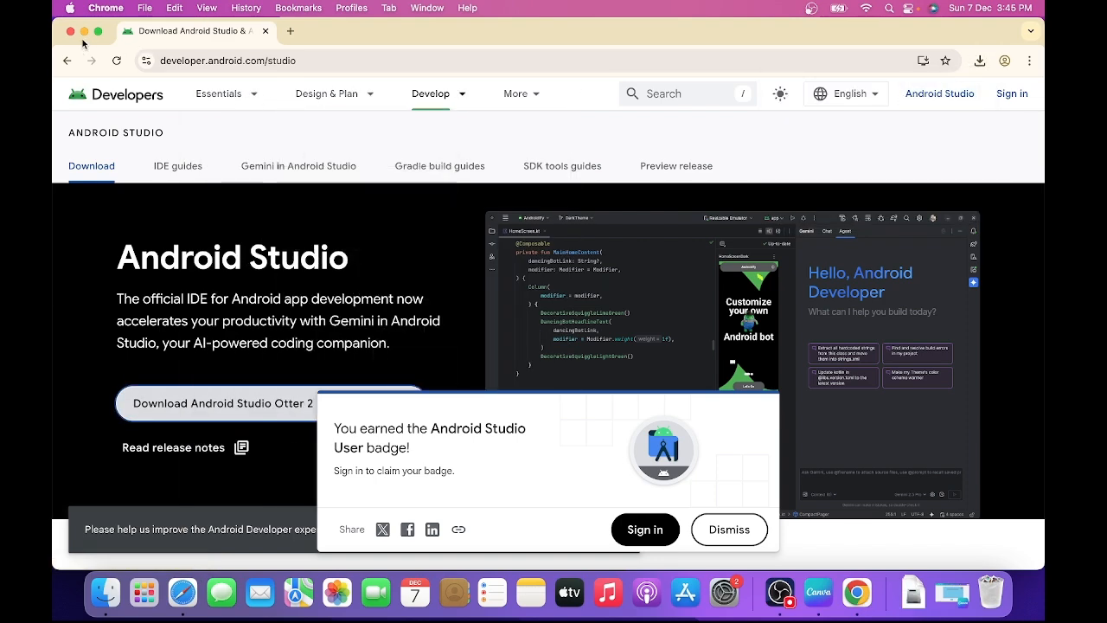
click(72, 32)
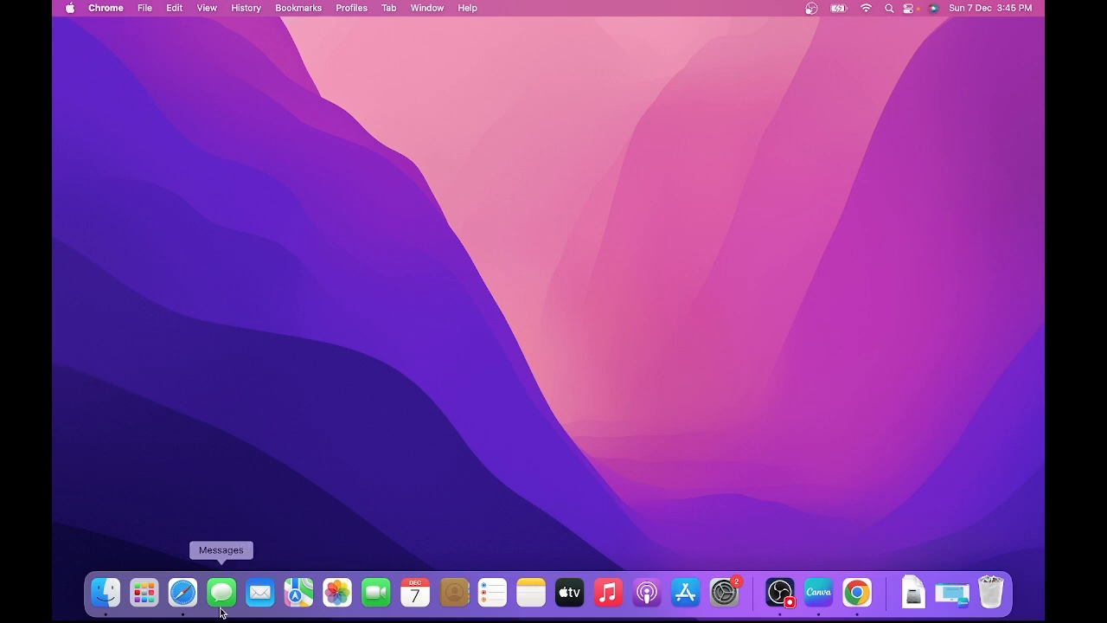
- Switch to Finder and open the disk image android-studio-2025.2.2.7-mac.dmg from the Downloads folder
click(105, 595)
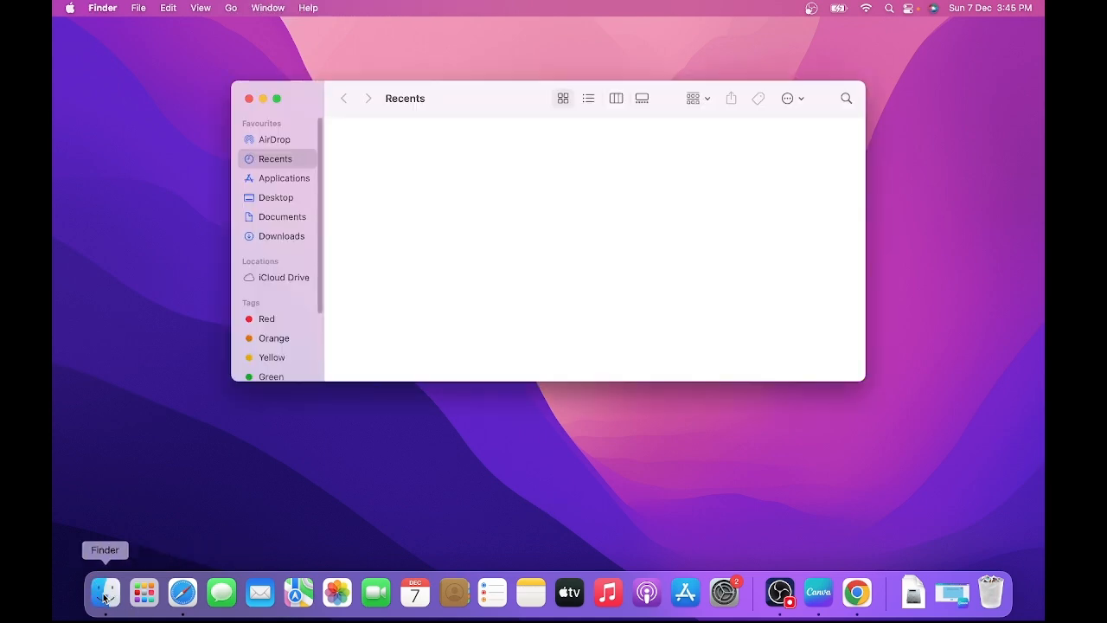
click(289, 238)
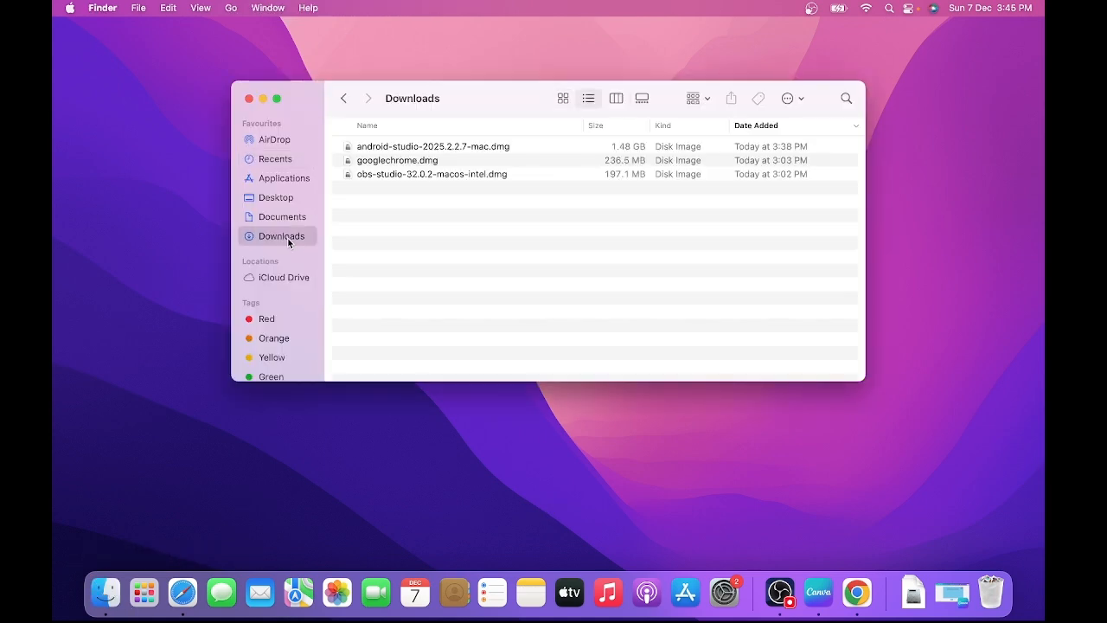
click(424, 150)
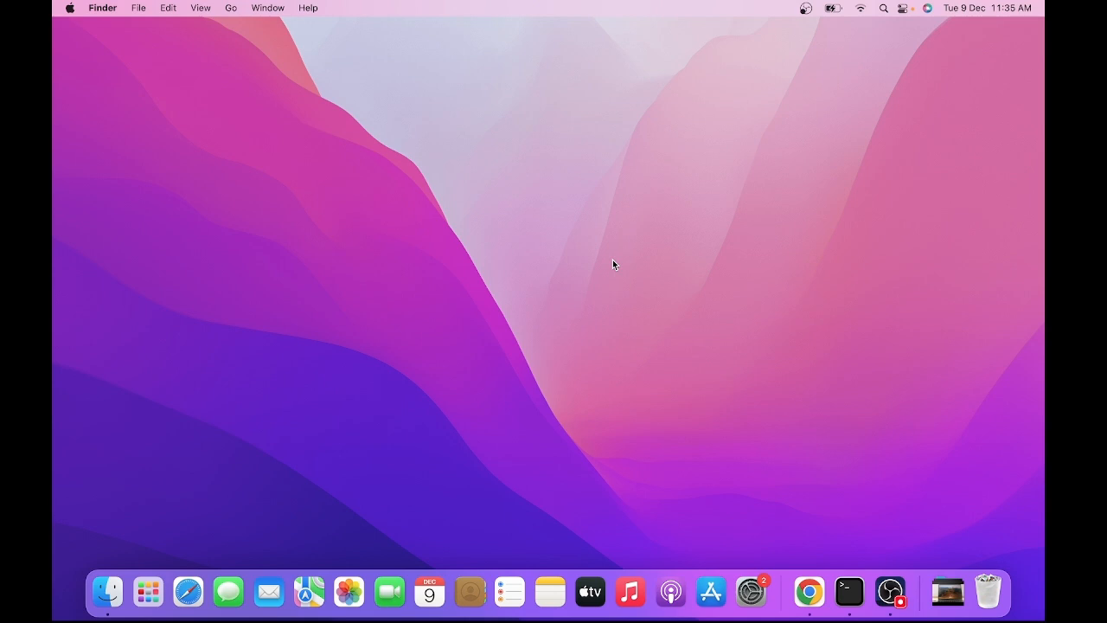
click(107, 591)
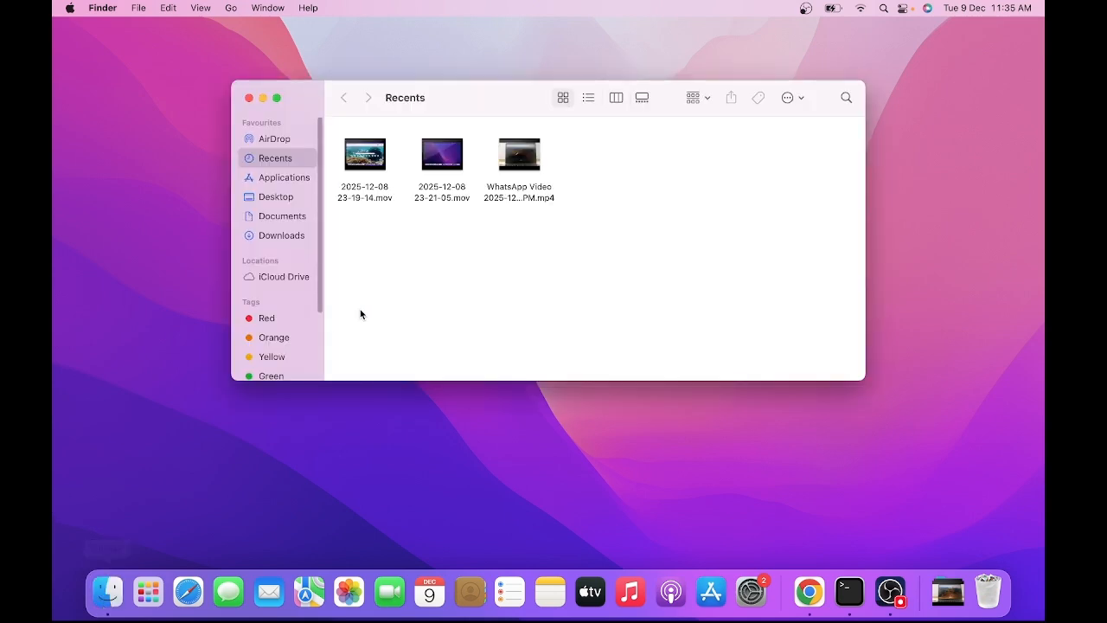
click(297, 237)
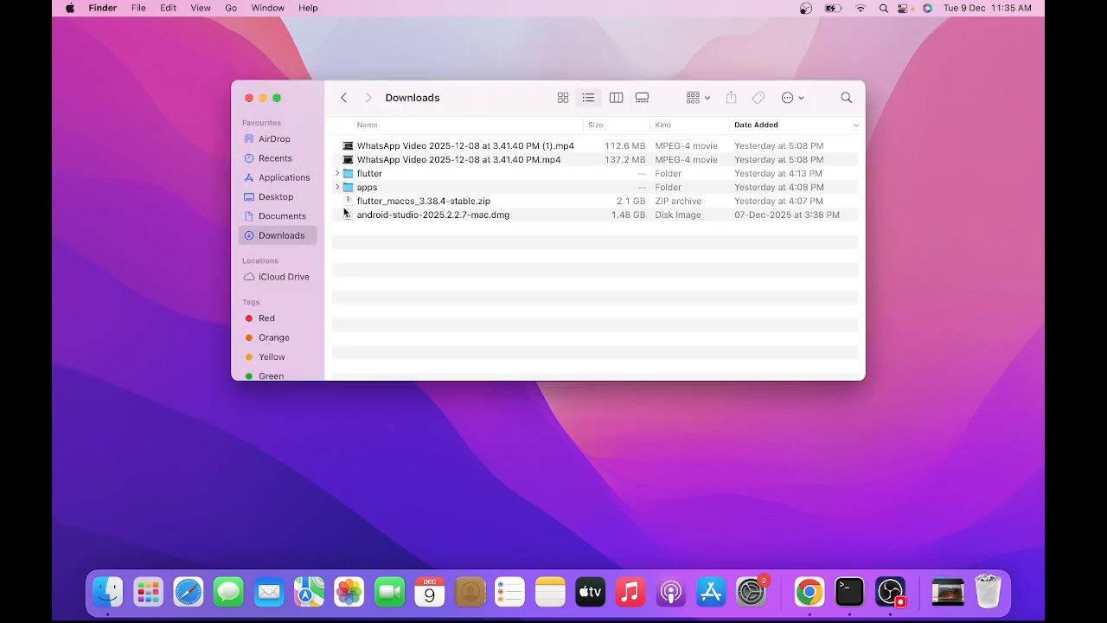
click(433, 214)
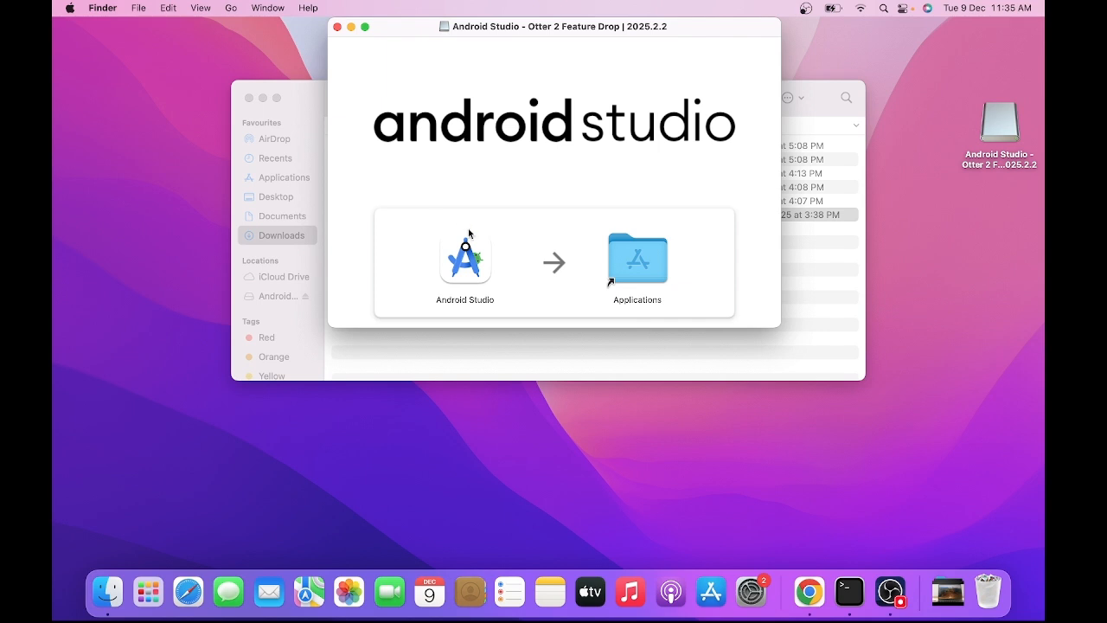
- Copy Android Studio from the disk image into the Applications folder and close the installer window
click(473, 257)
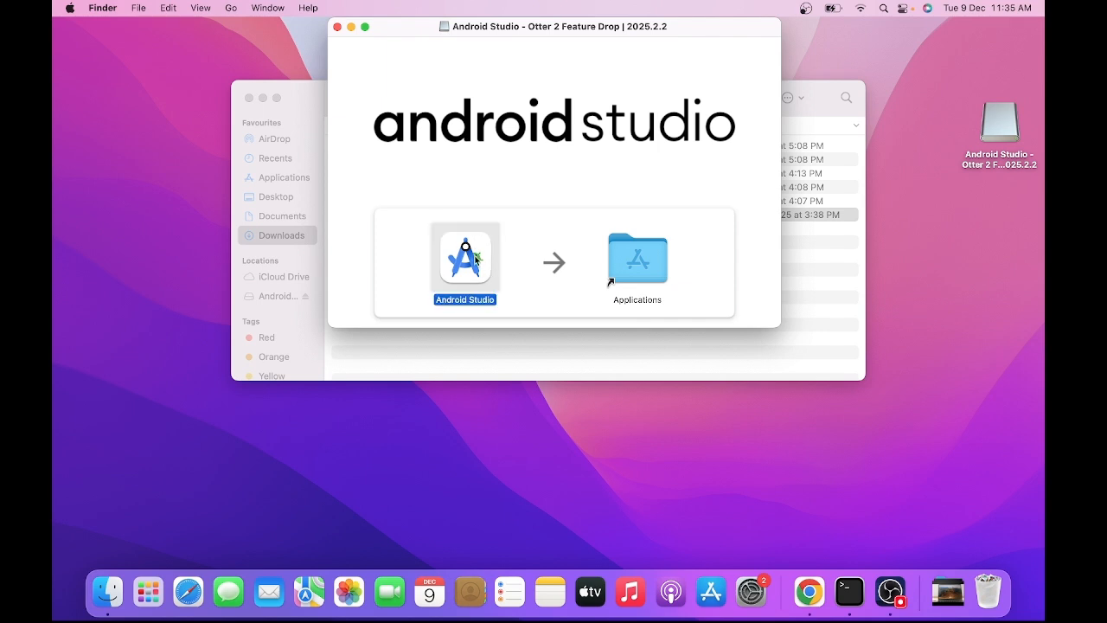
drag(474, 259, 648, 261)
click(651, 272)
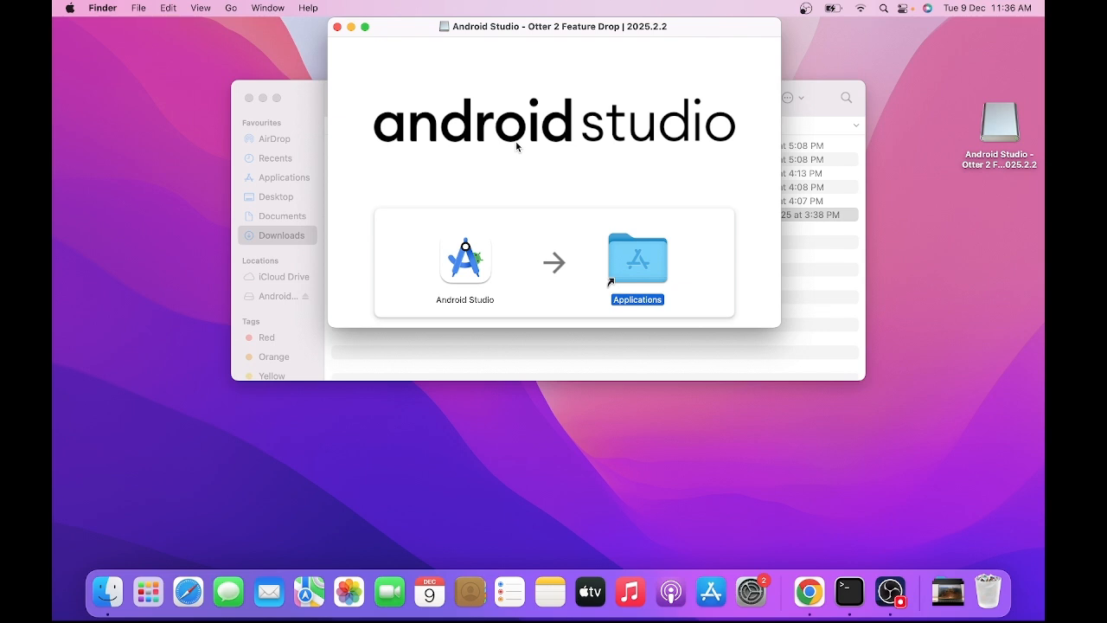
click(337, 27)
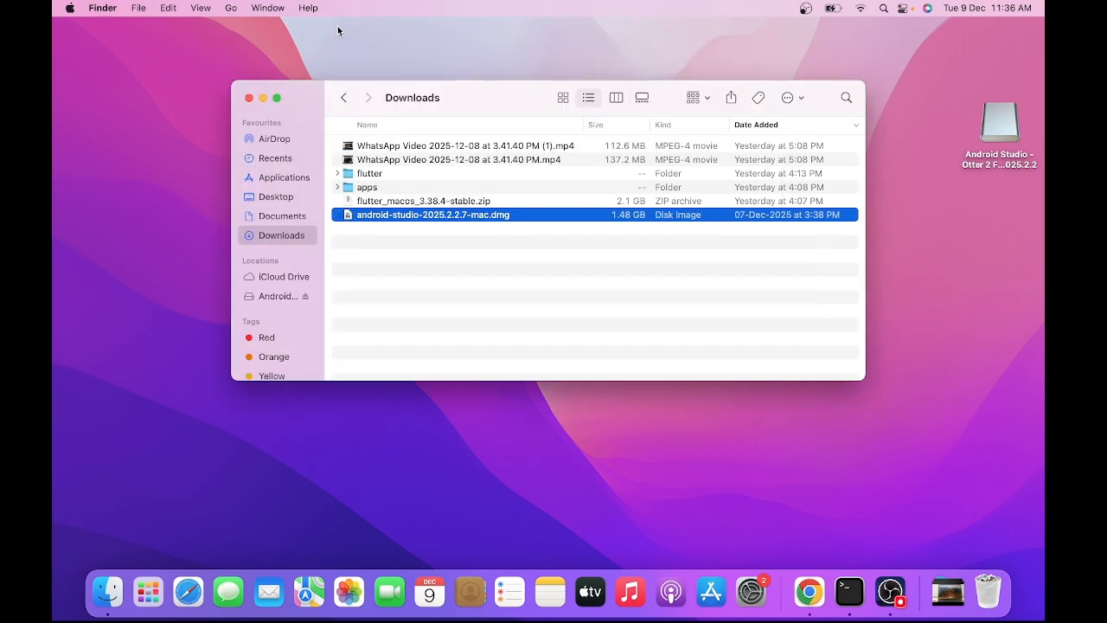
- Launch Android Studio from the Applications folder in Finder
click(299, 179)
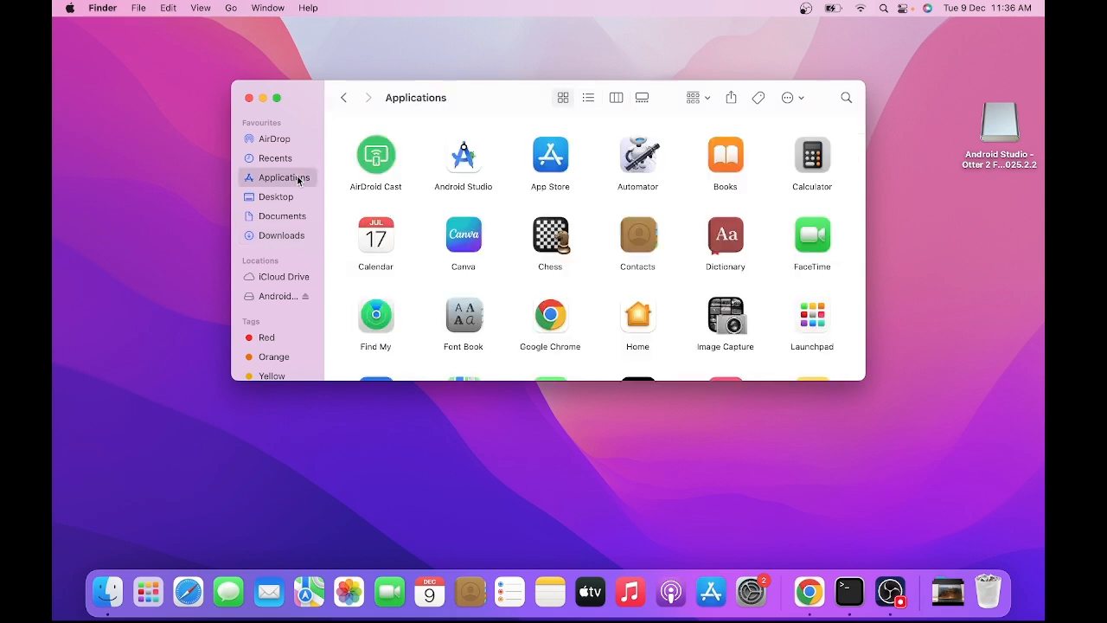
click(471, 160)
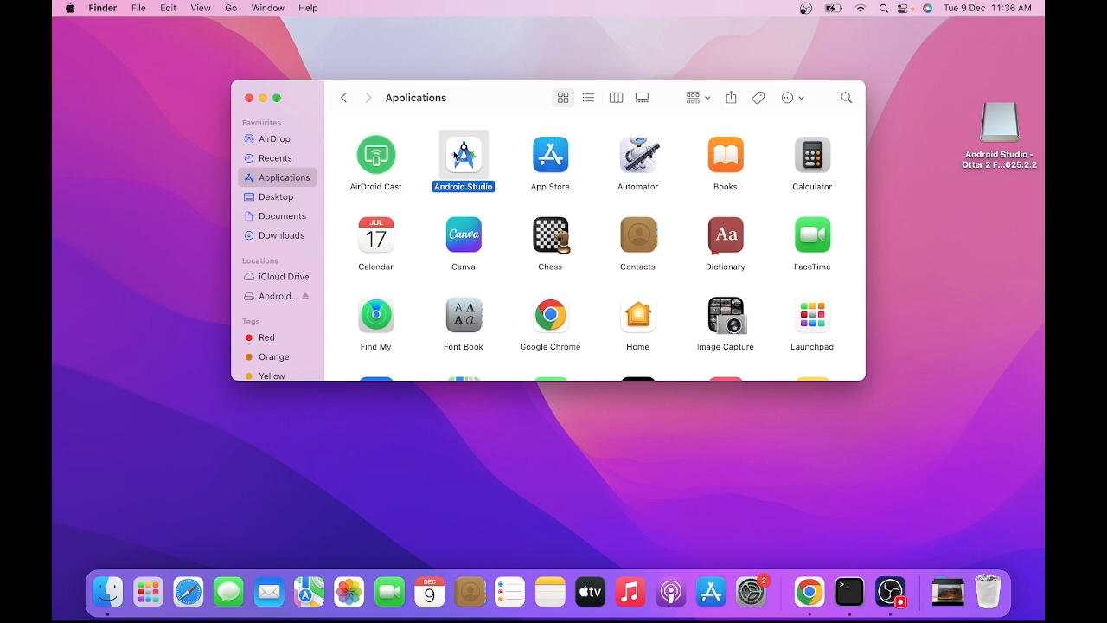
click(508, 162)
double_click(474, 158)
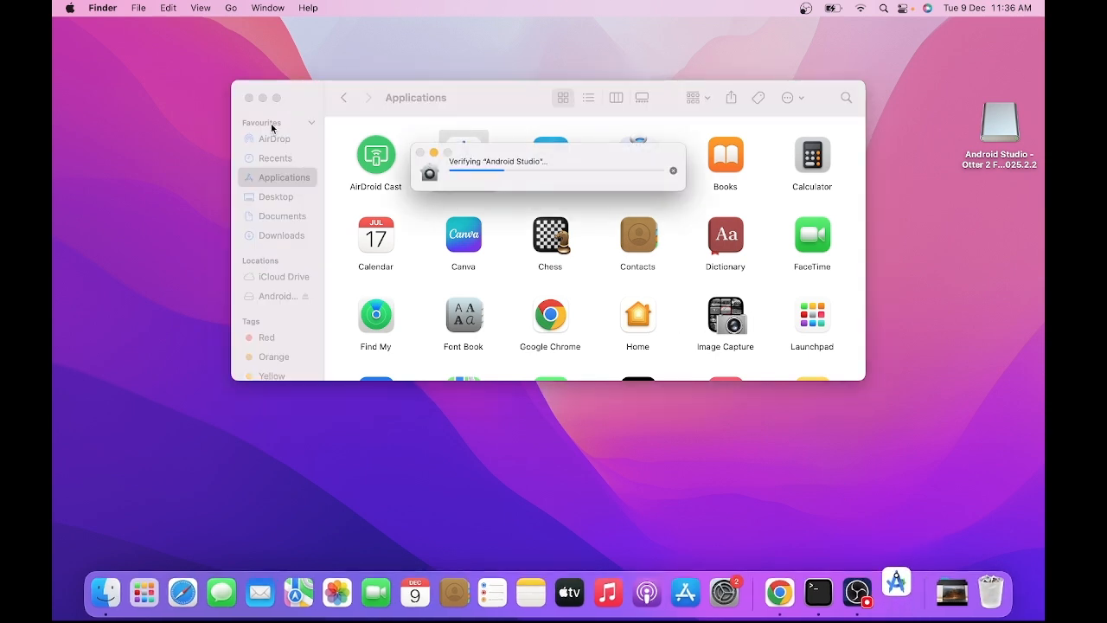
- Close the Applications window and force quit Android Studio while it is being verified
click(249, 98)
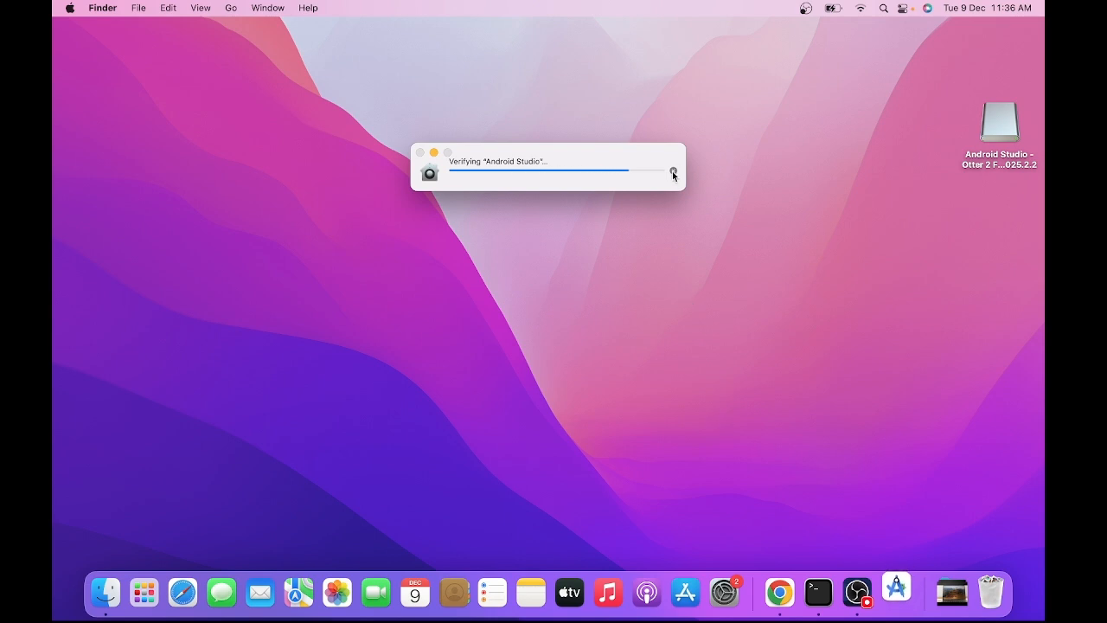
right_click(896, 585)
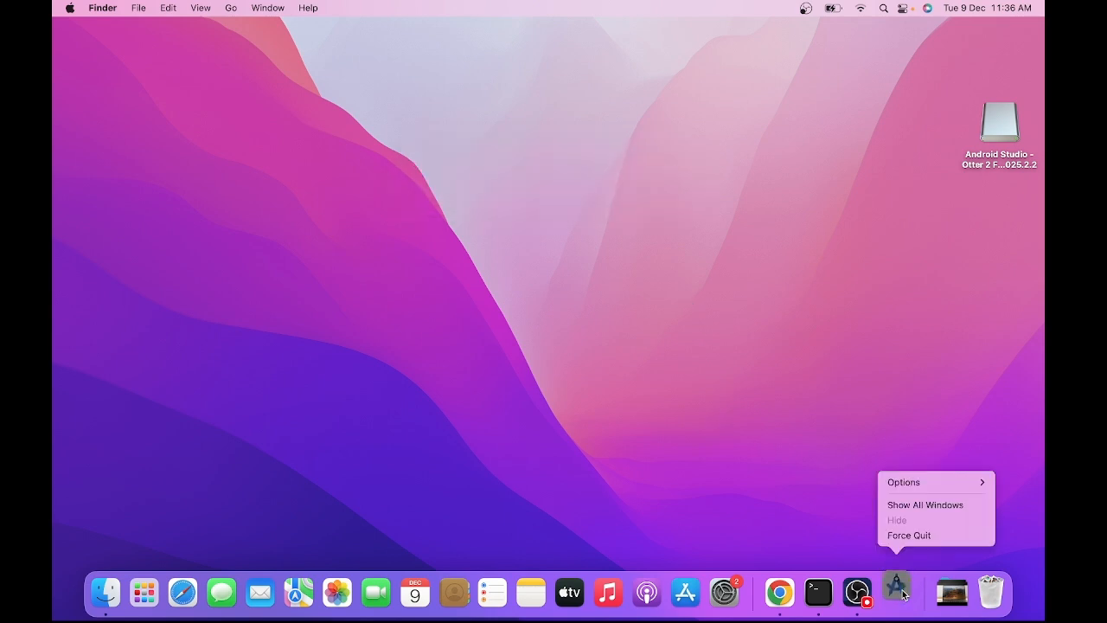
click(919, 536)
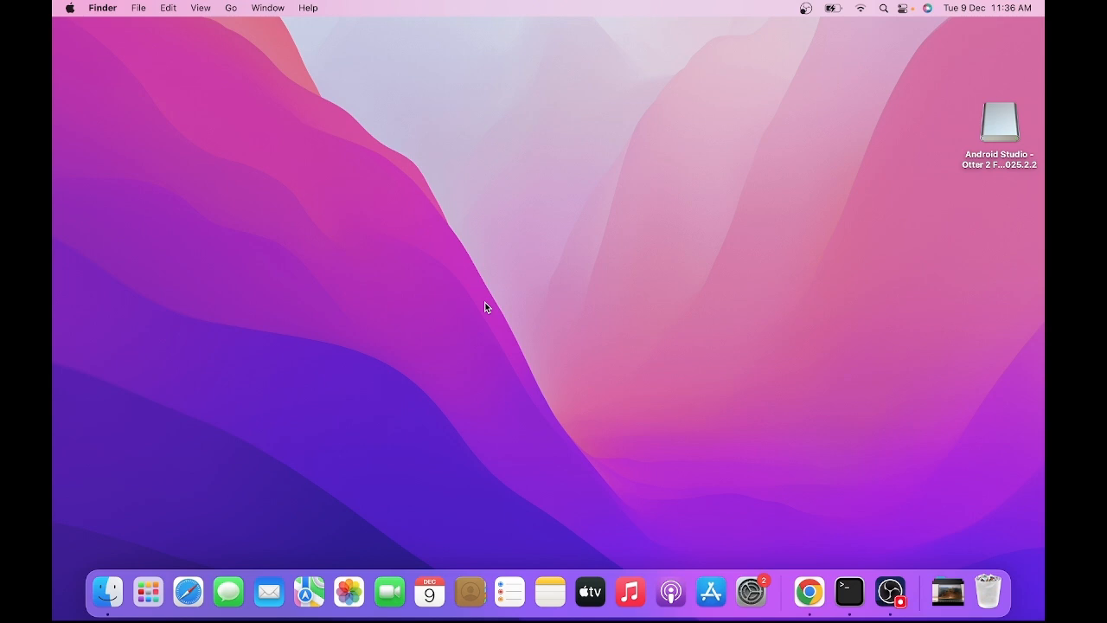
- Search Spotlight for "and" and launch the Android Studio copy located in Applications
key(super+space)
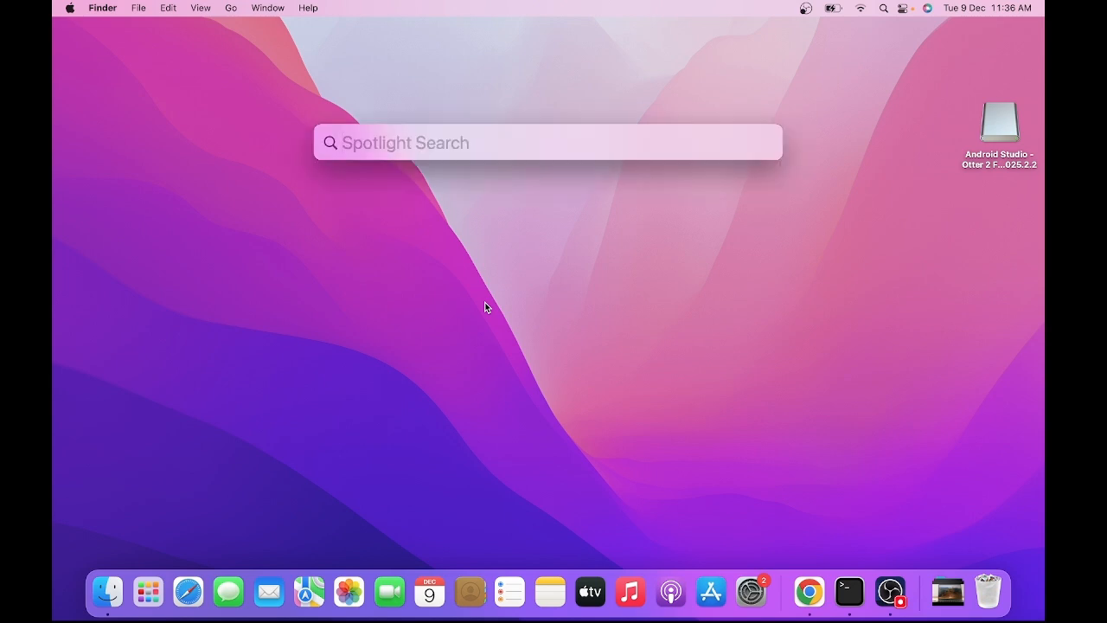
text(and)
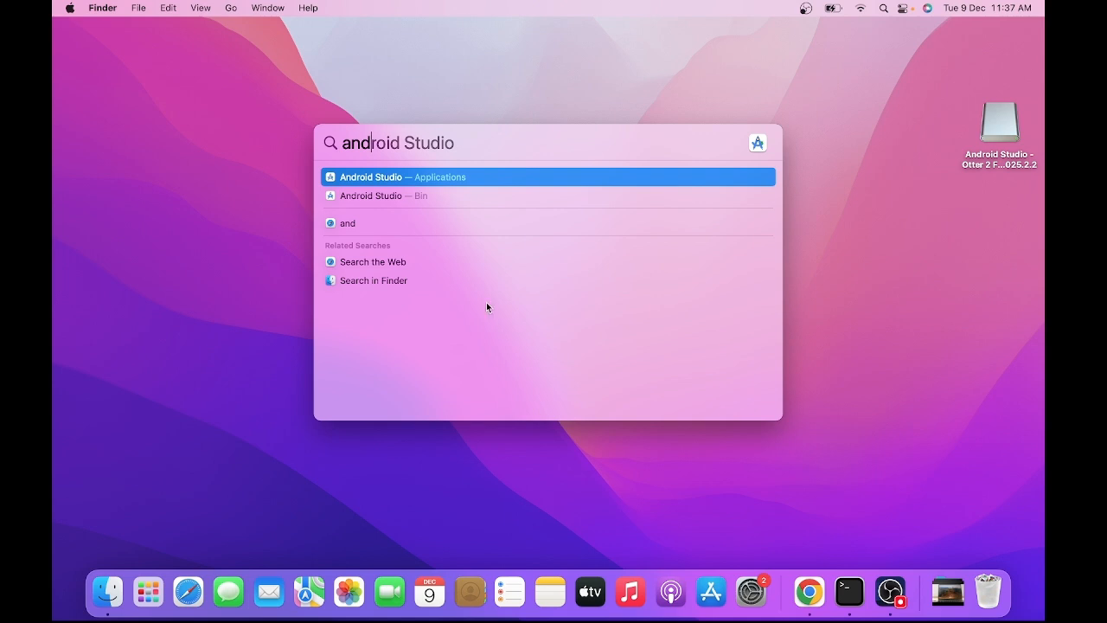
click(439, 179)
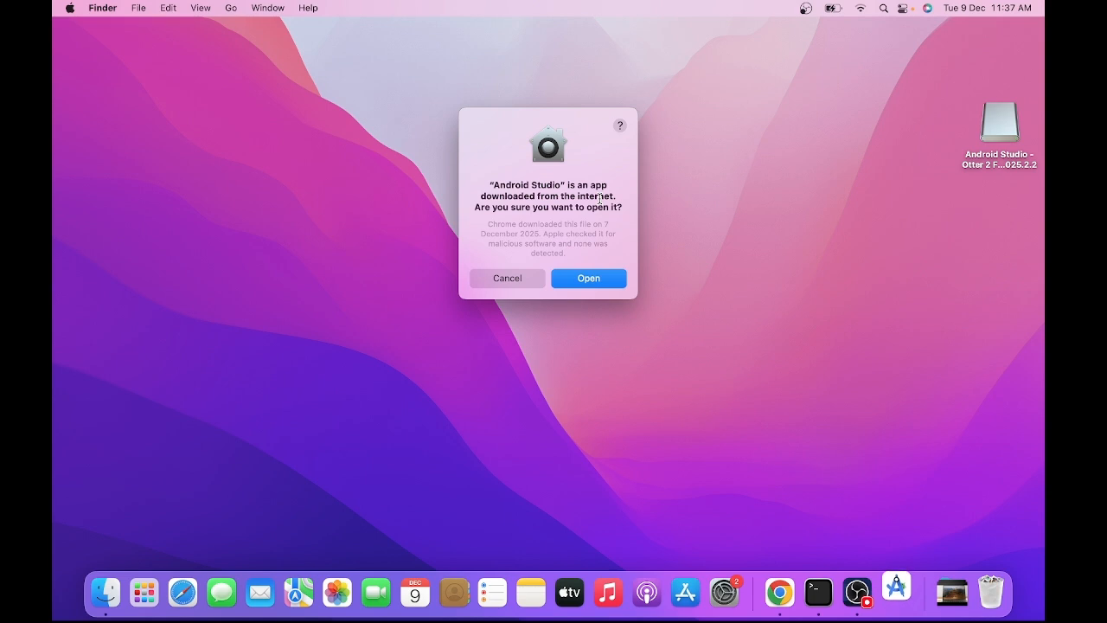
- Confirm opening the downloaded Android Studio, look at the new project templates and return to the welcome screen
click(591, 278)
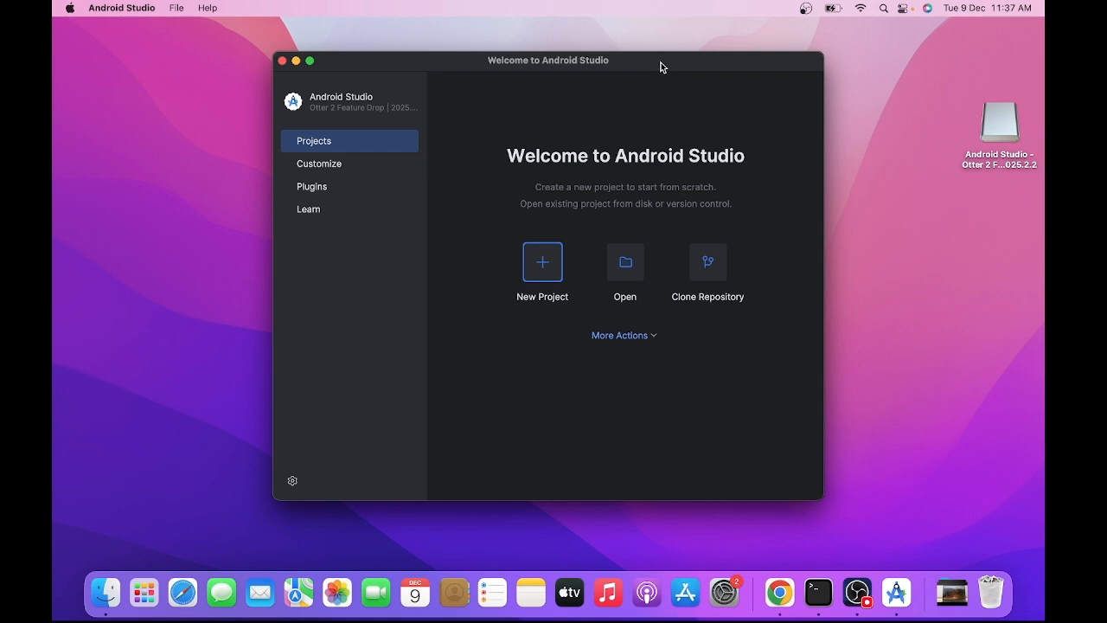
click(544, 269)
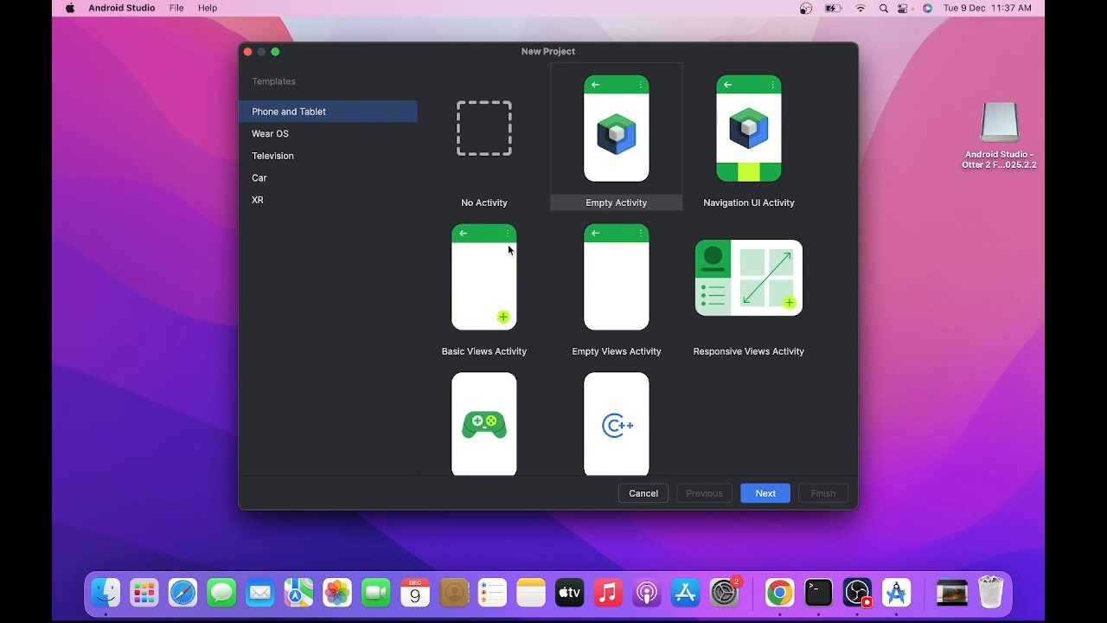
click(640, 494)
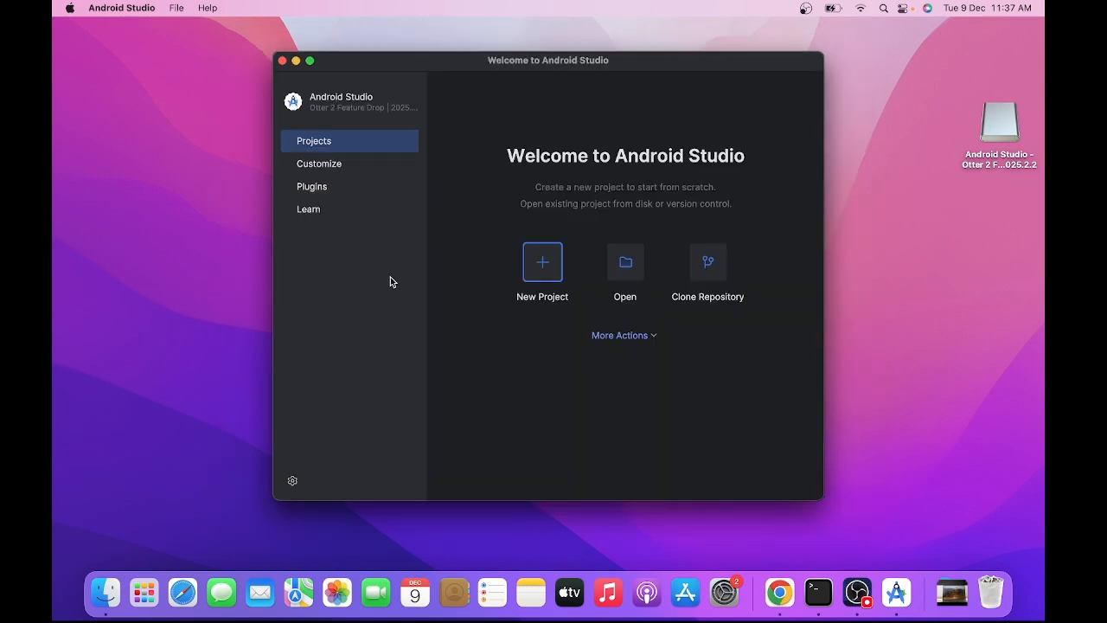
- Try to search the plugin Marketplace for "dart" and reload its plugin list
click(317, 166)
click(316, 191)
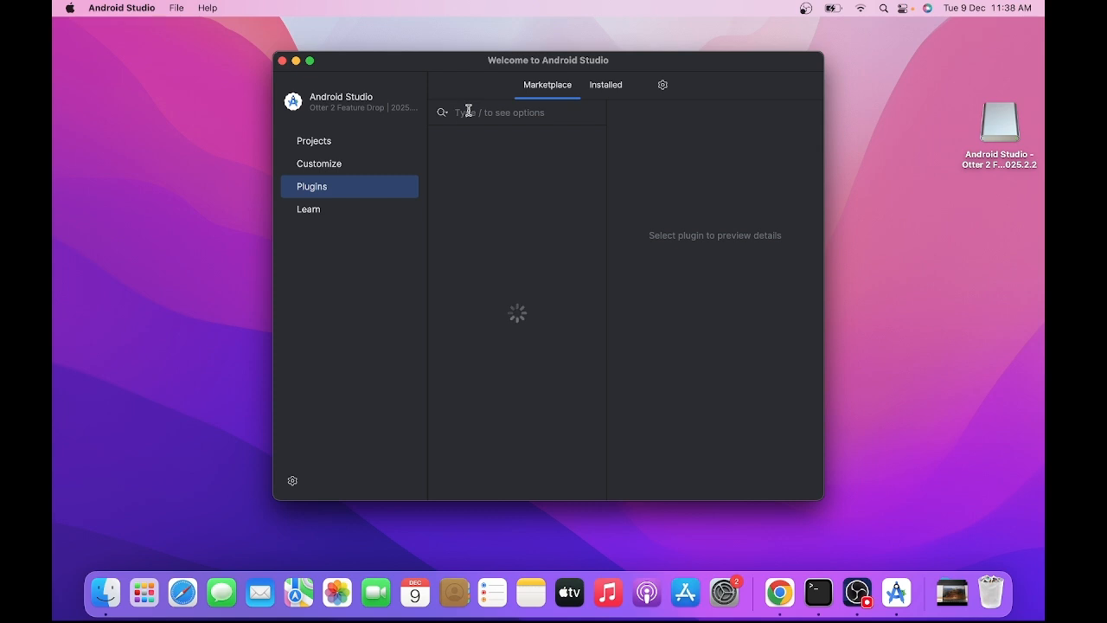
text(dart)
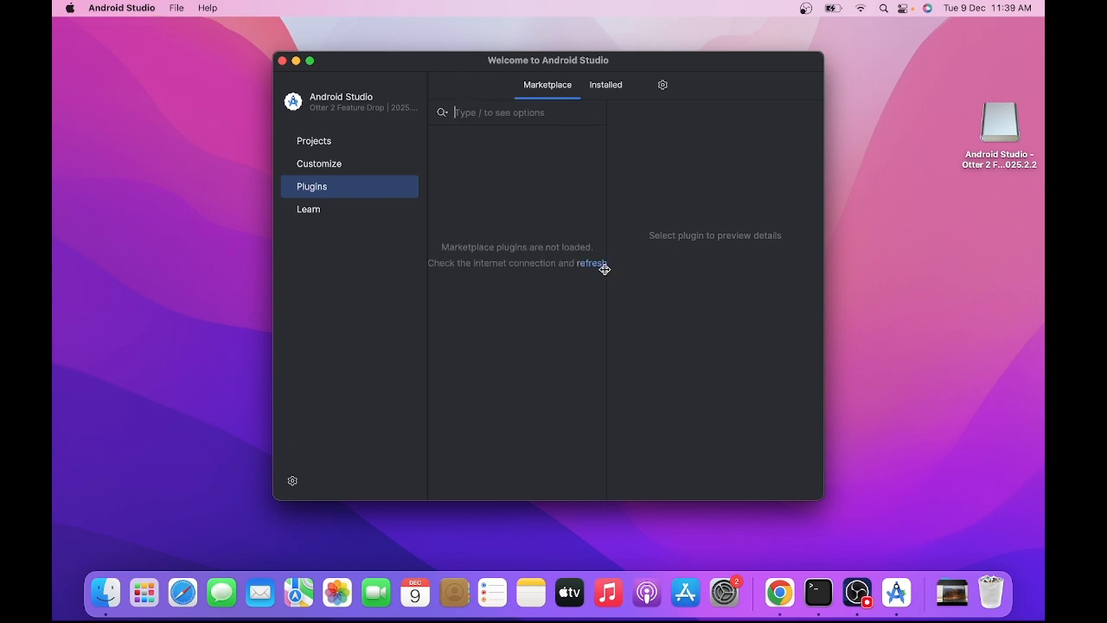
click(593, 261)
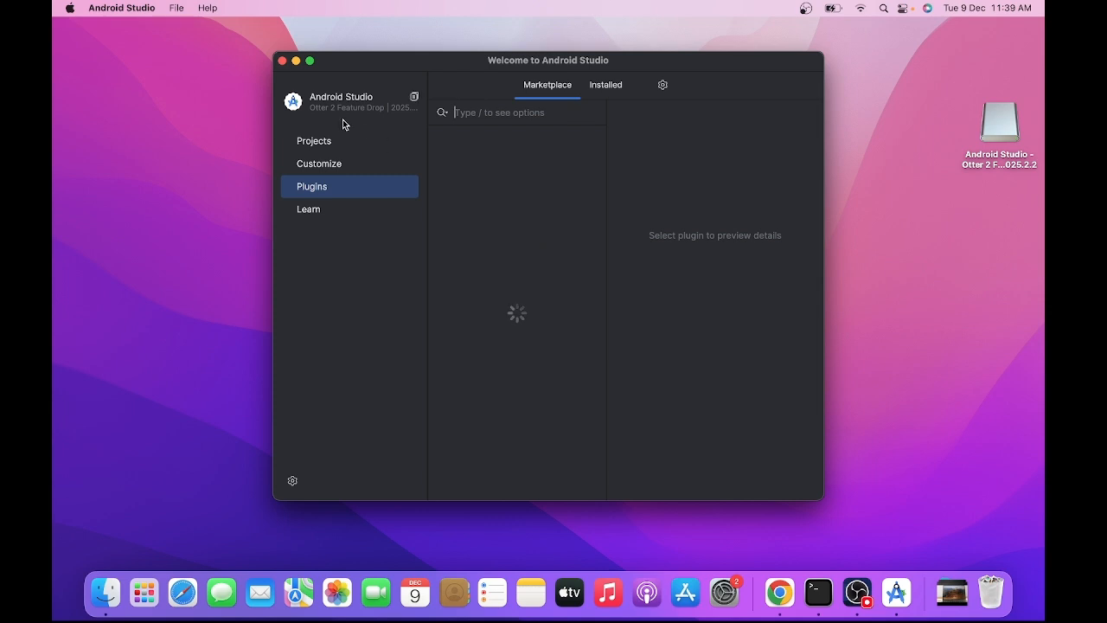
- Quit Android Studio, relaunch it through a Spotlight search for "and", and open its Plugins page
key(super+q)
key(super+space)
text(and)
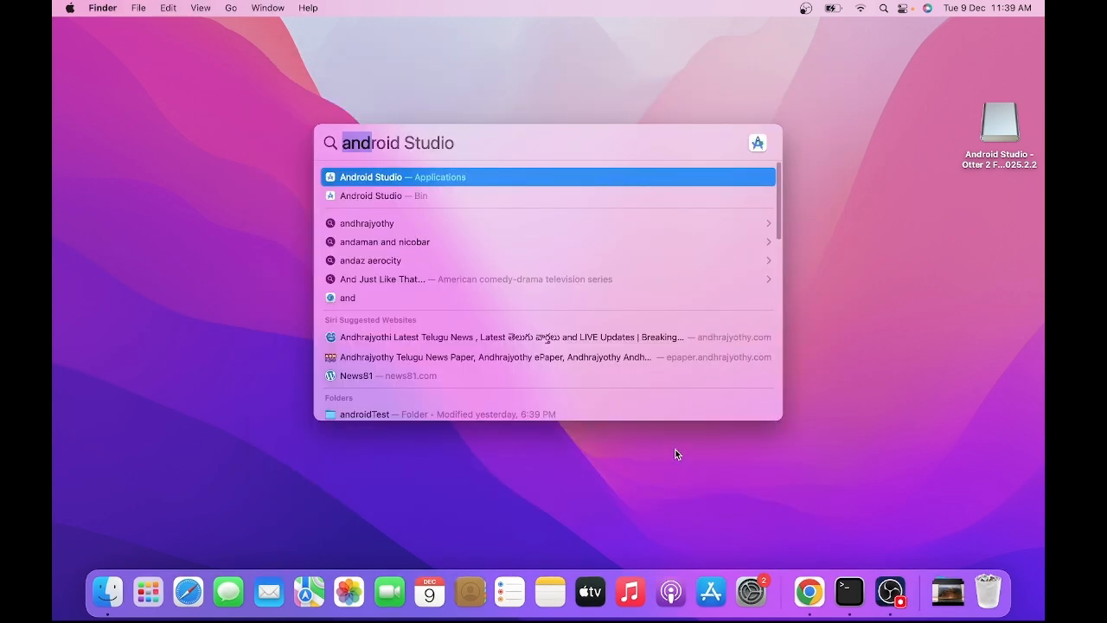
key(Return)
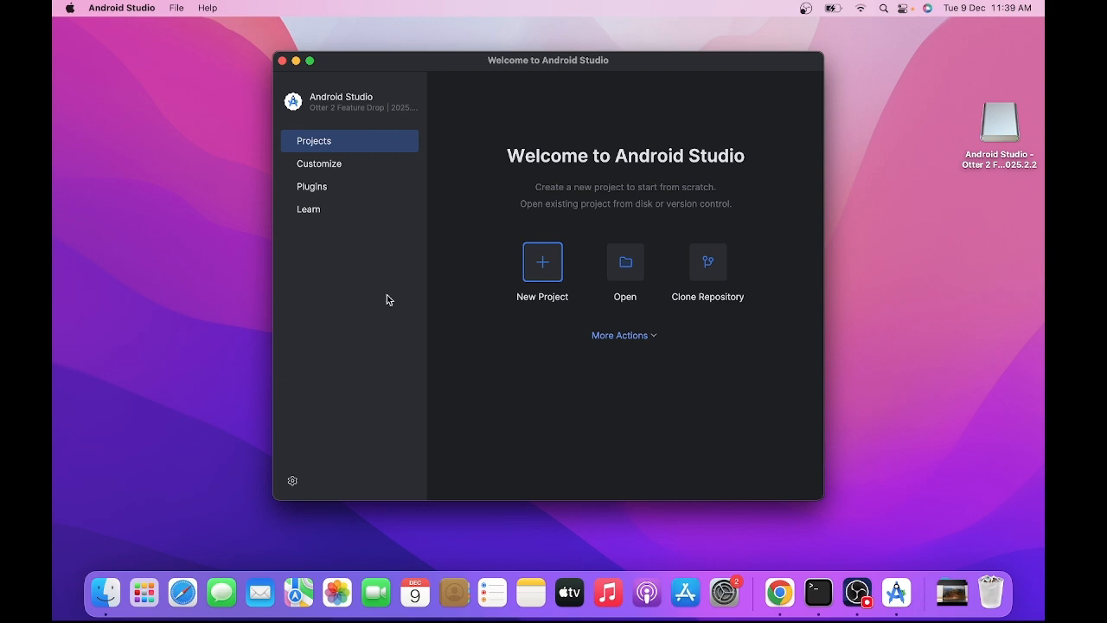
click(322, 185)
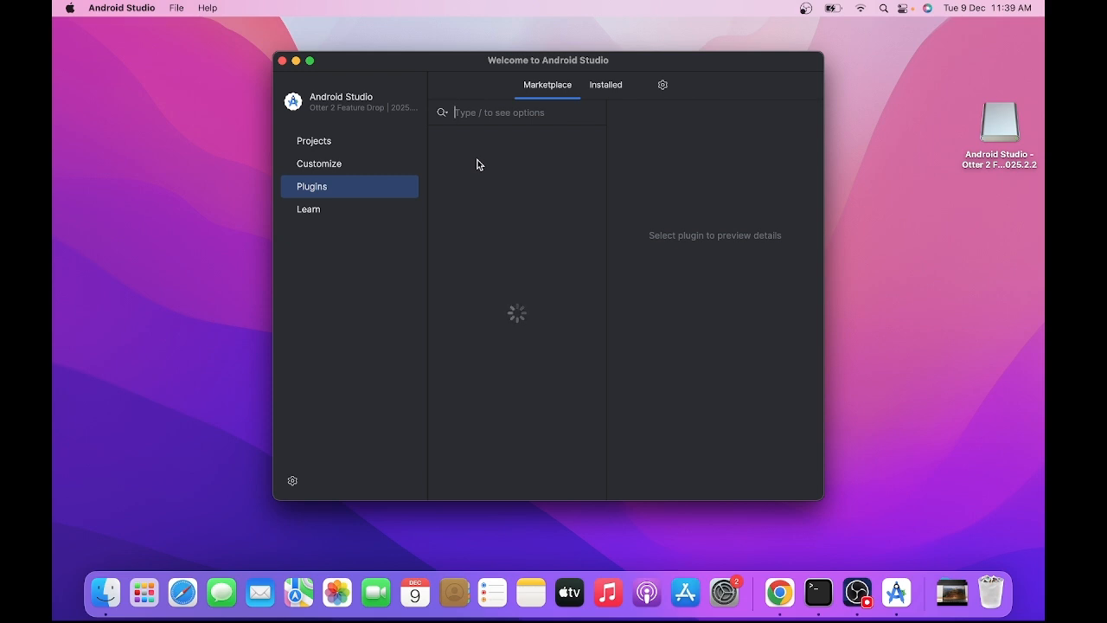
- Switch Wi-Fi off and back on, and reload the Marketplace plugin list
click(863, 8)
click(853, 32)
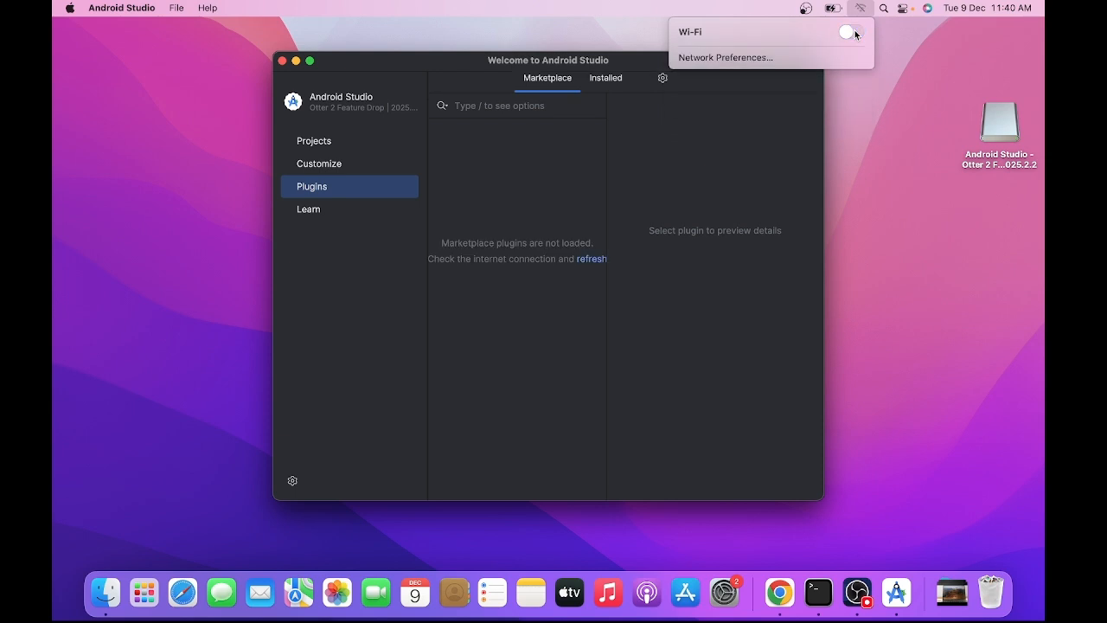
click(855, 33)
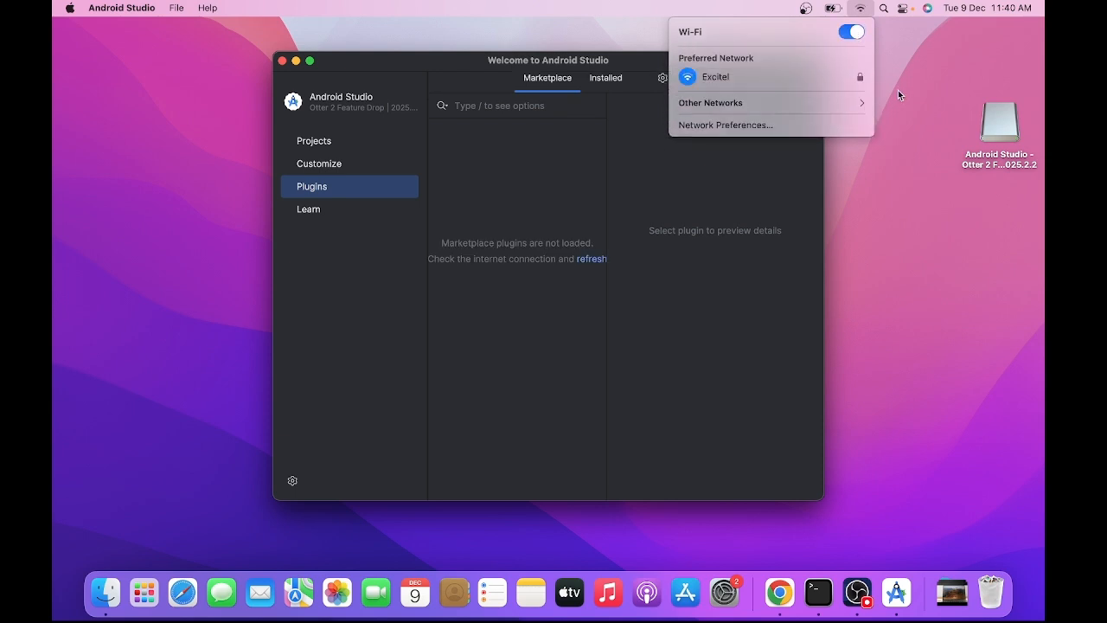
click(553, 187)
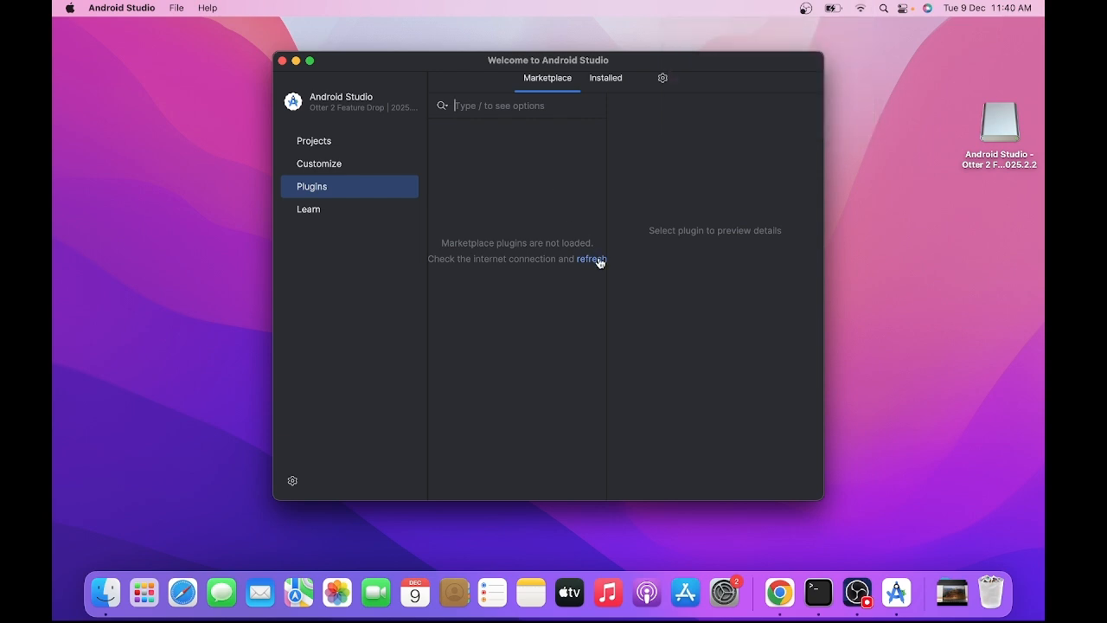
click(596, 259)
- Join the Airtel_Backup Wi-Fi network by entering the network password
click(862, 7)
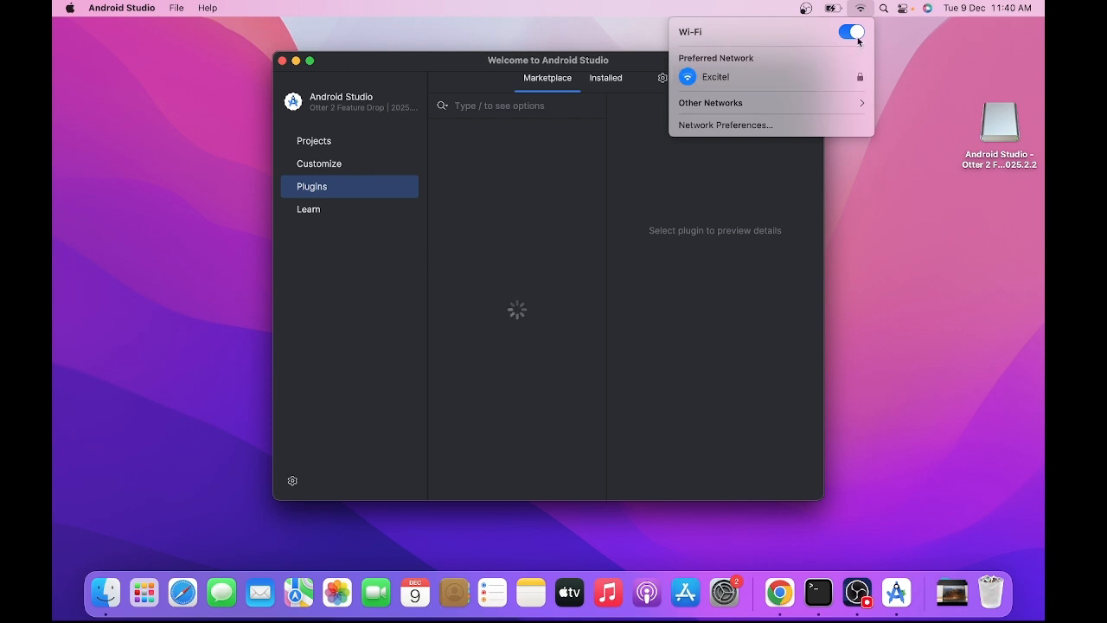
click(735, 106)
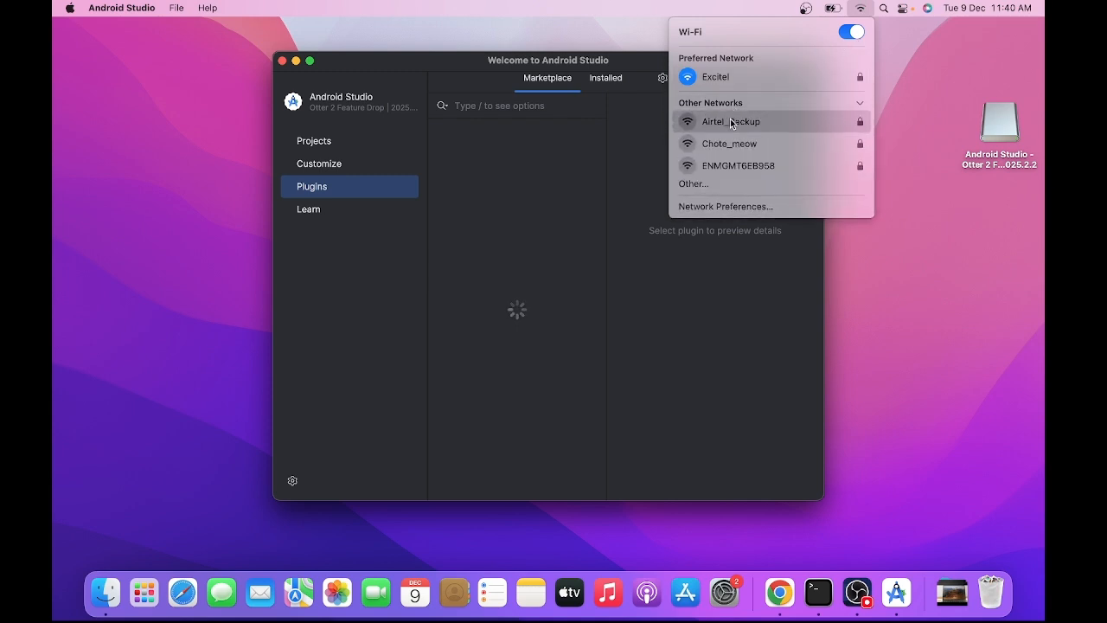
click(732, 122)
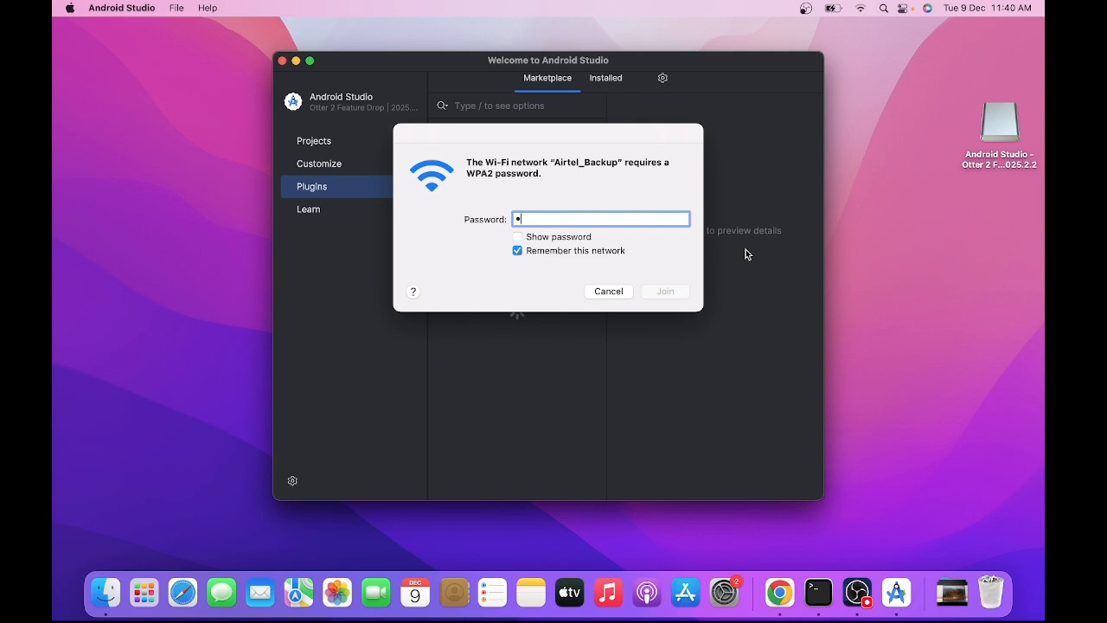
key(BackSpace)
text(•••••••••••••)
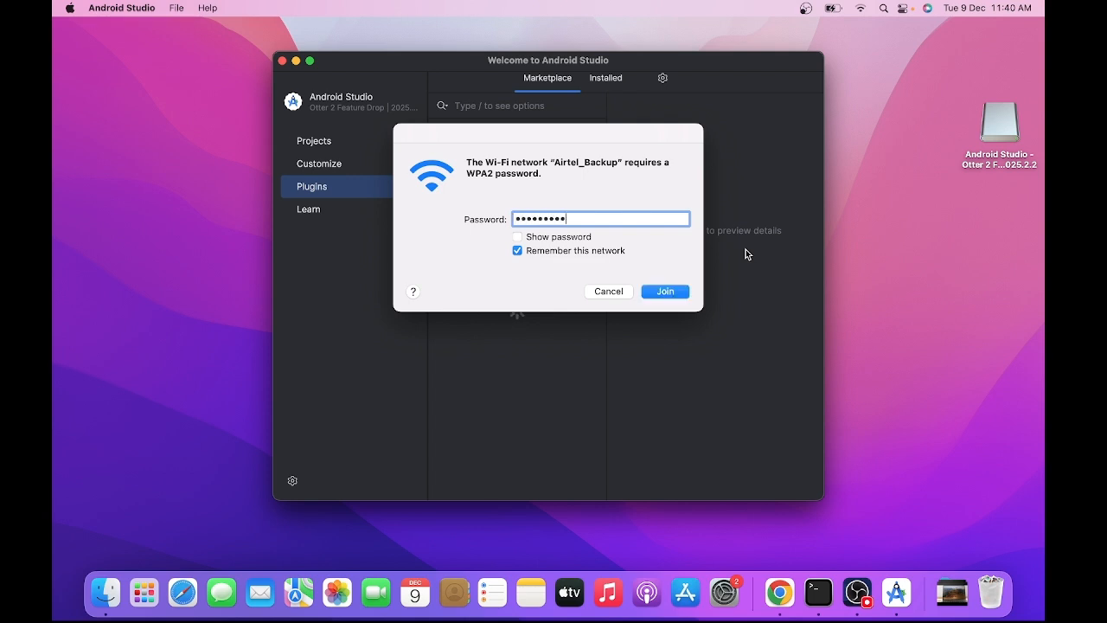
key(Return)
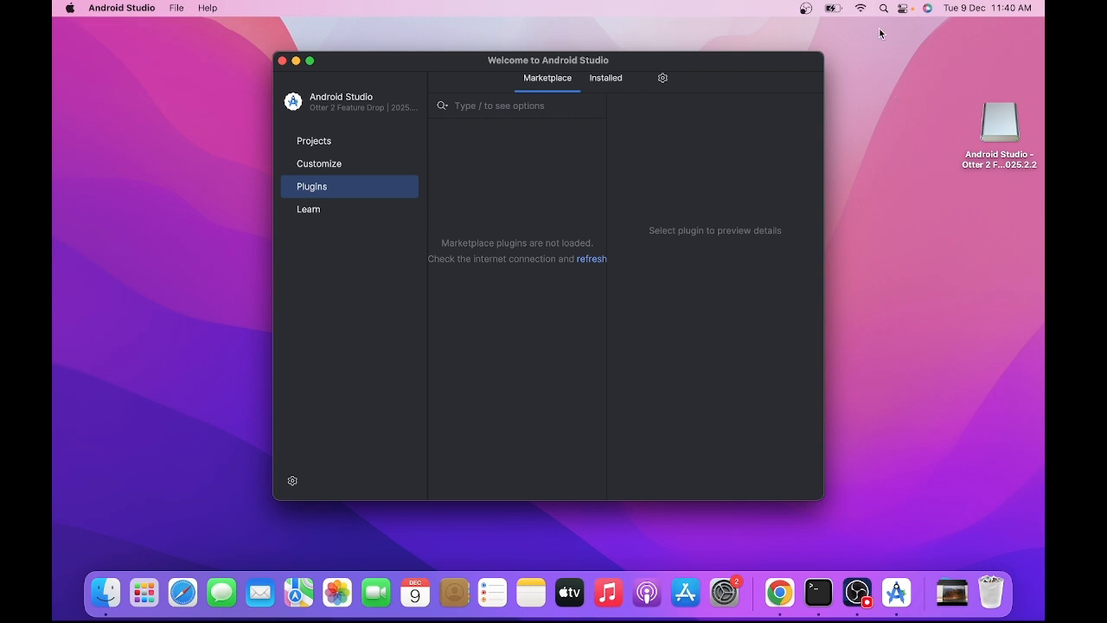
- Reload the Marketplace plugin list and install the Flutter plugin
click(601, 260)
click(601, 261)
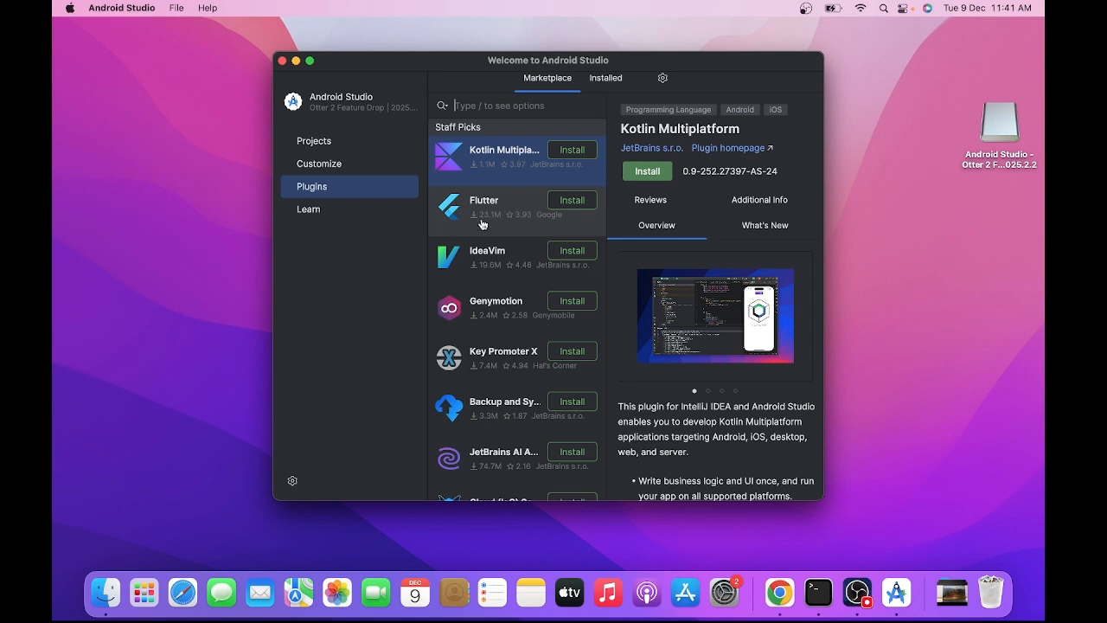
click(581, 205)
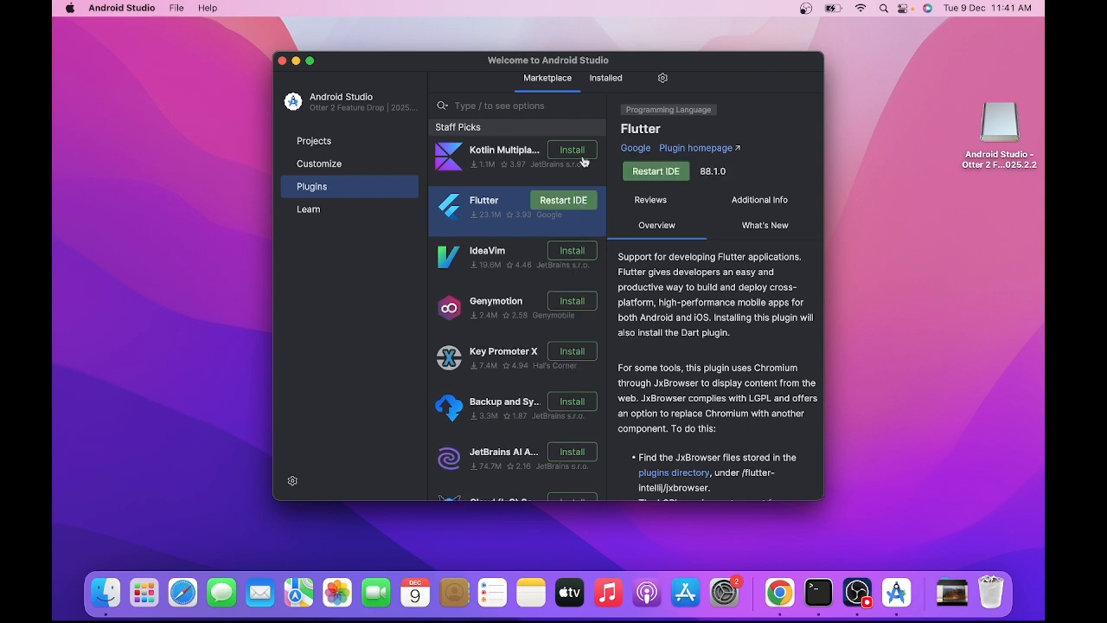
- Search the Marketplace for "dart" and make sure the Dart plugin is installed
click(500, 106)
text(dart)
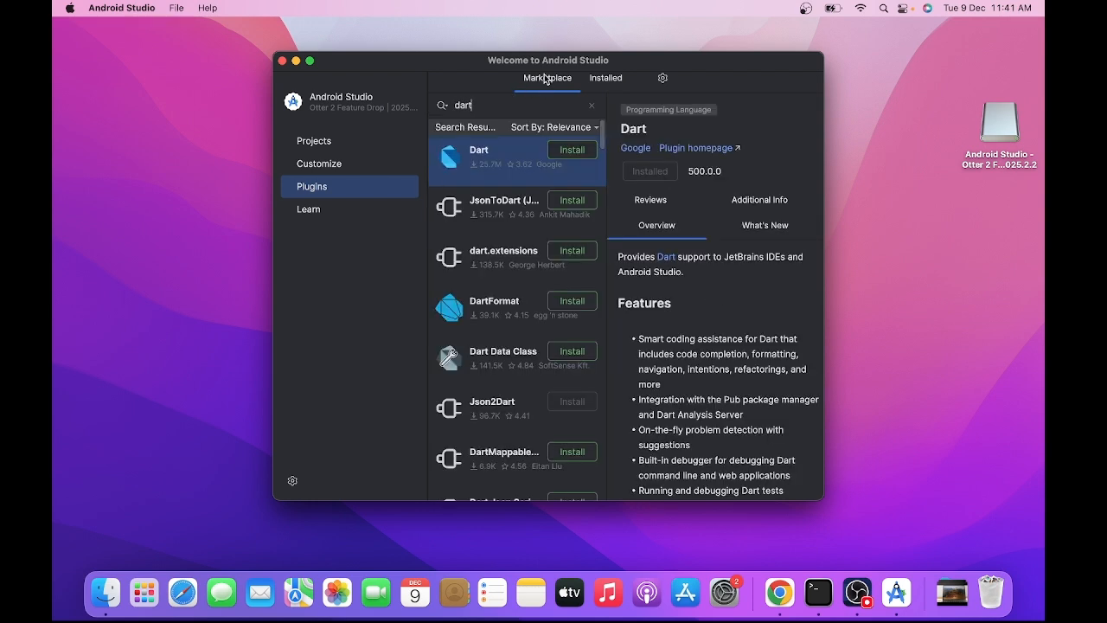
click(571, 154)
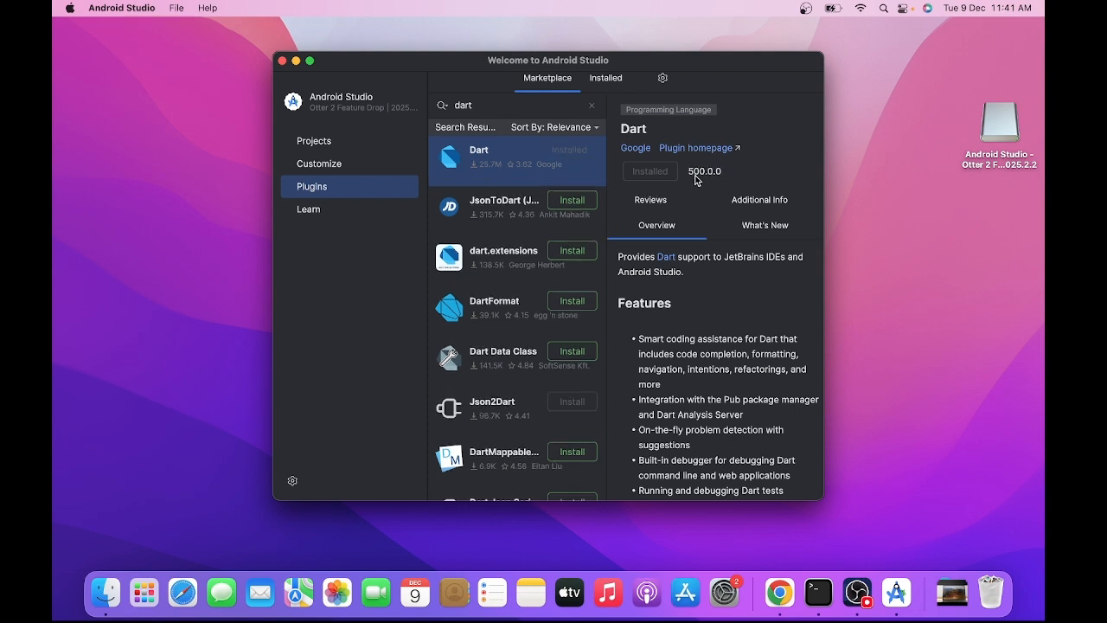
scroll(714, 245, down, 5)
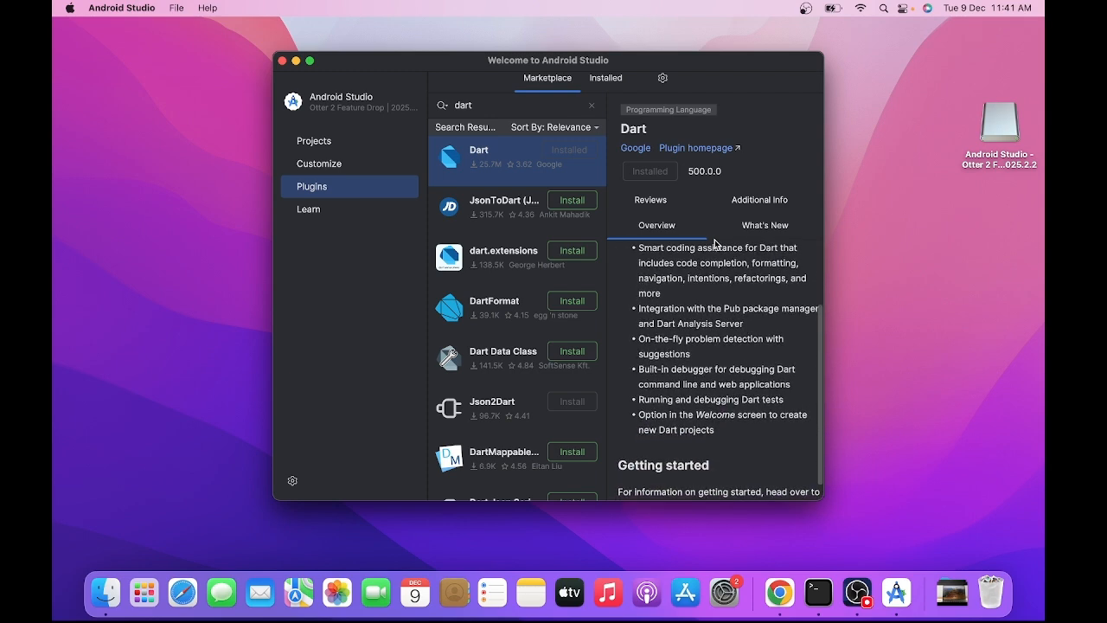
scroll(512, 301, down, 10)
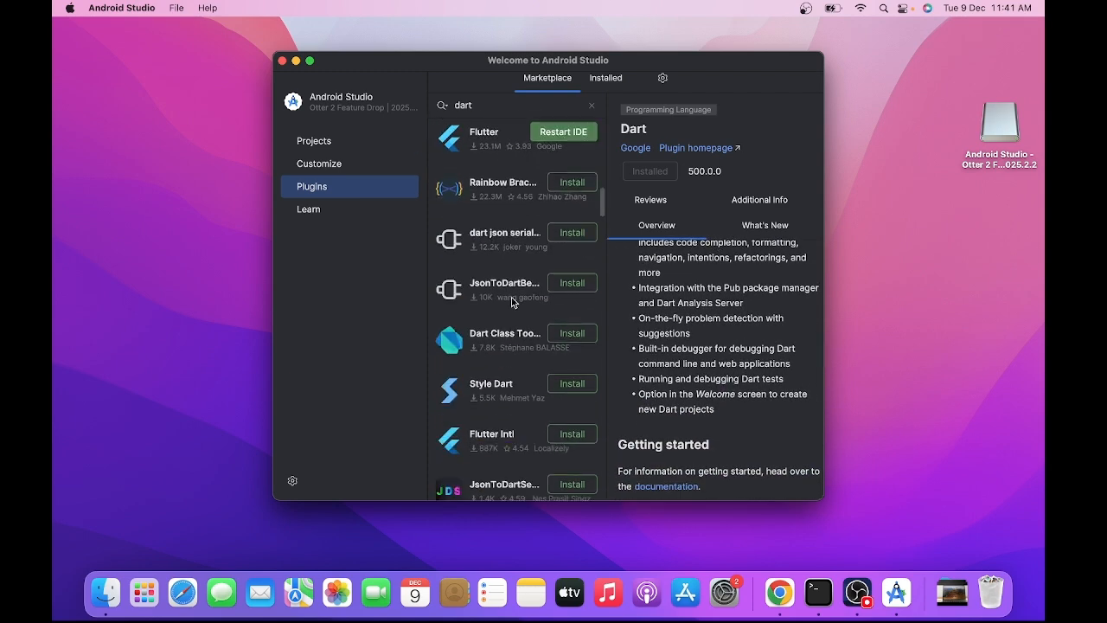
scroll(512, 301, up, 10)
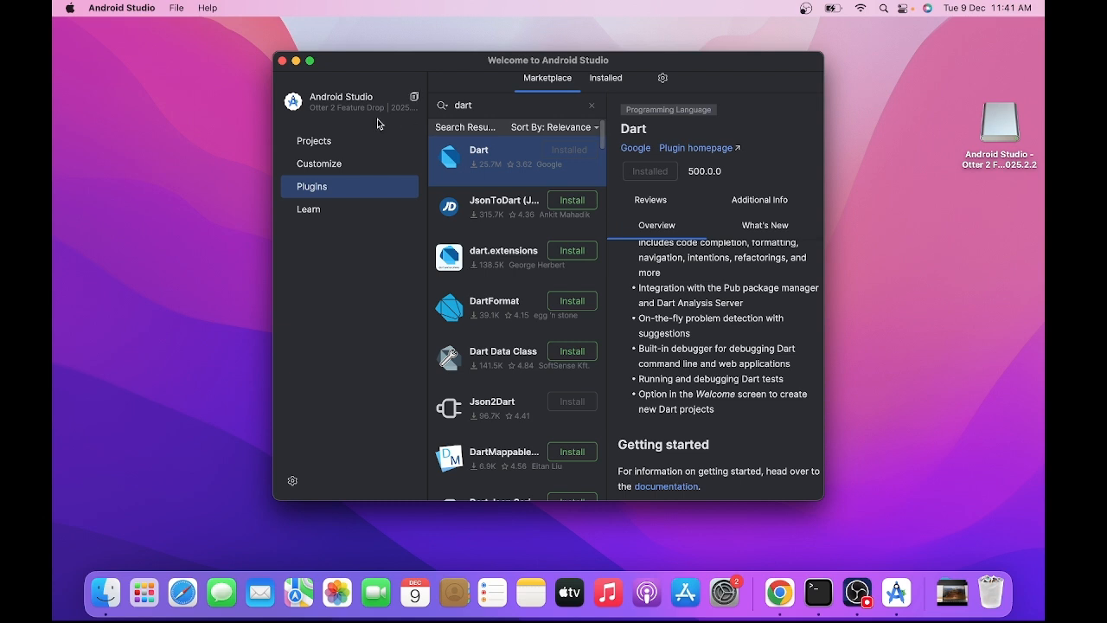
- Close Android Studio and relaunch it through a Spotlight search for "and" to load the new plugins
click(282, 60)
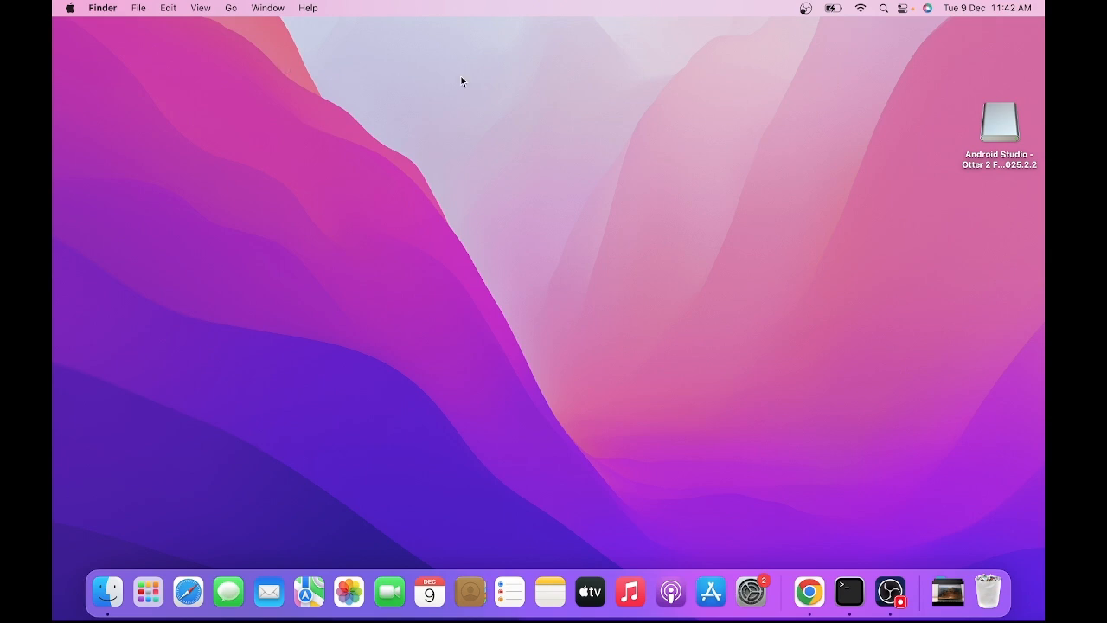
key(super+space)
text(a)
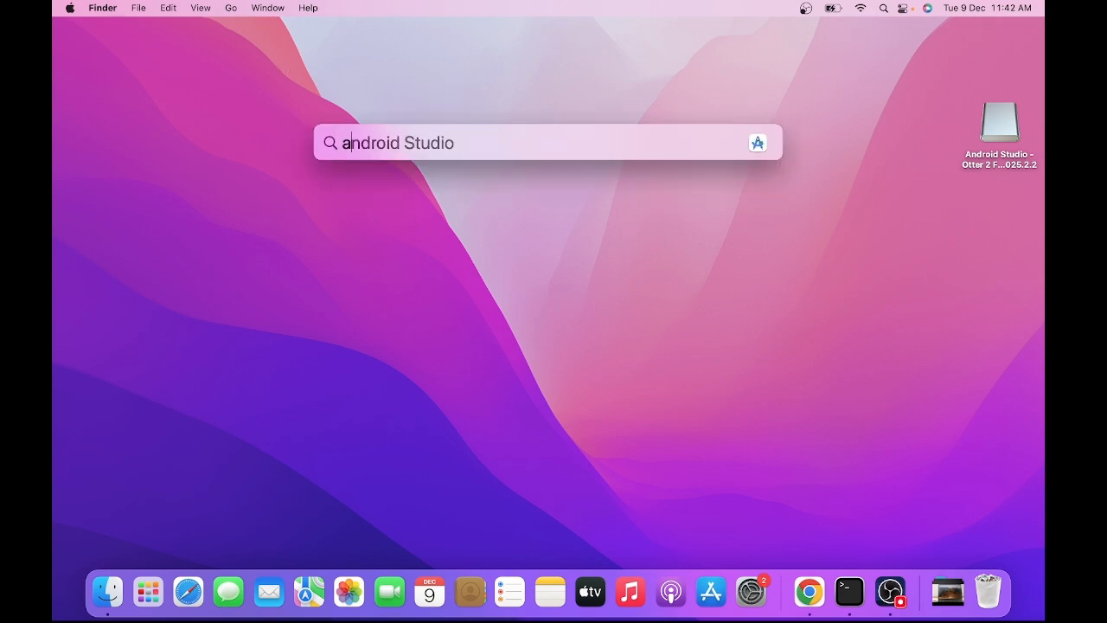
text(nd)
key(Return)
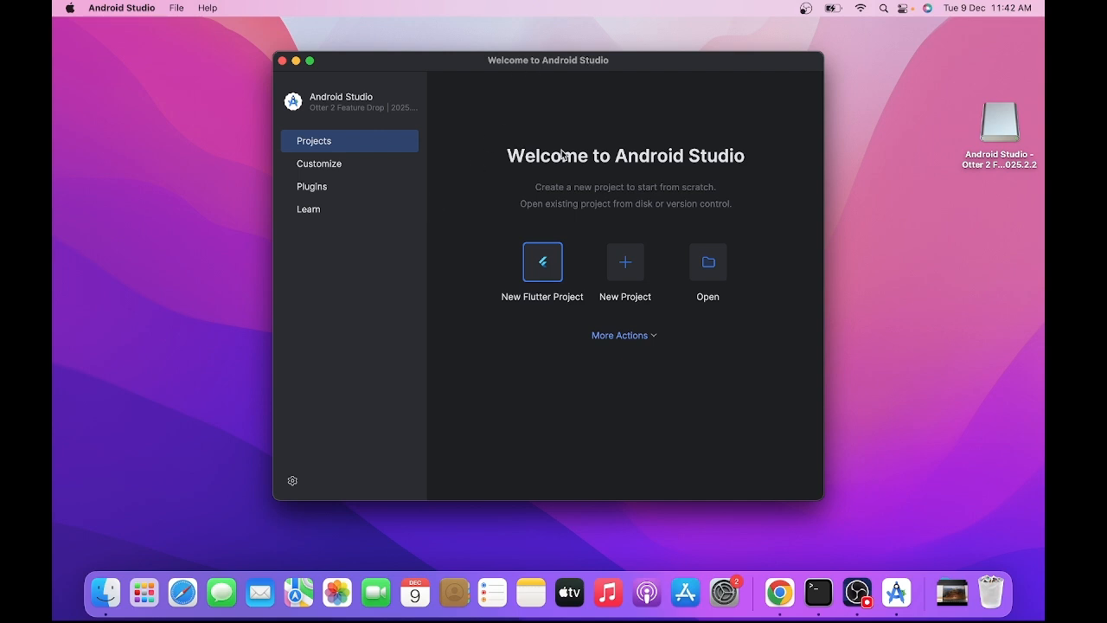
- Start a new Flutter project, check the Dart generator's SDK settings and return to the Flutter generator
click(543, 263)
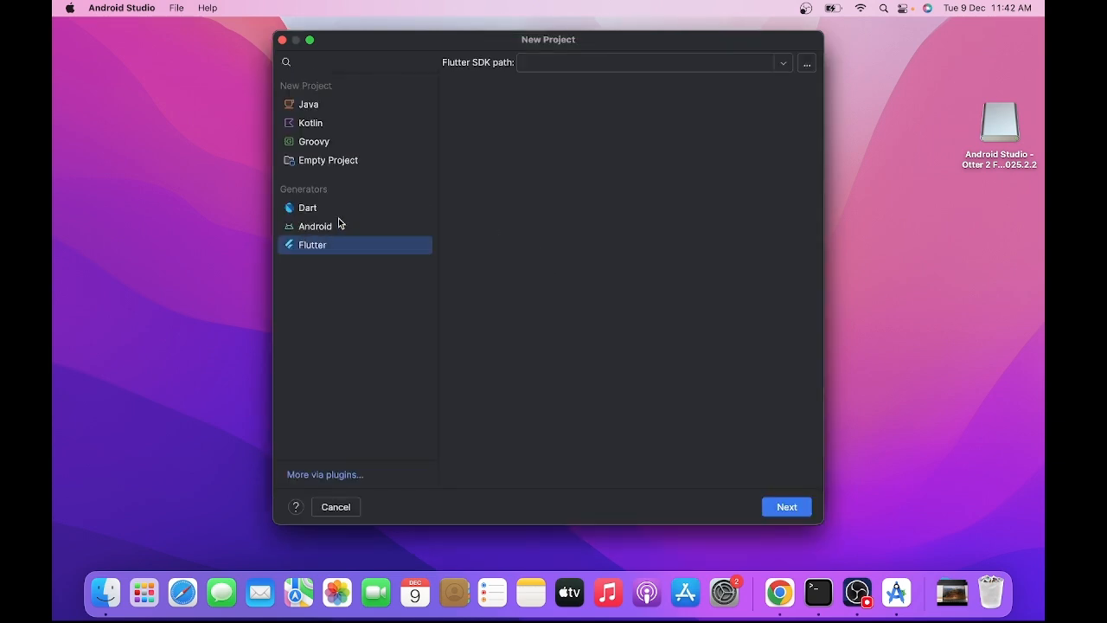
click(309, 208)
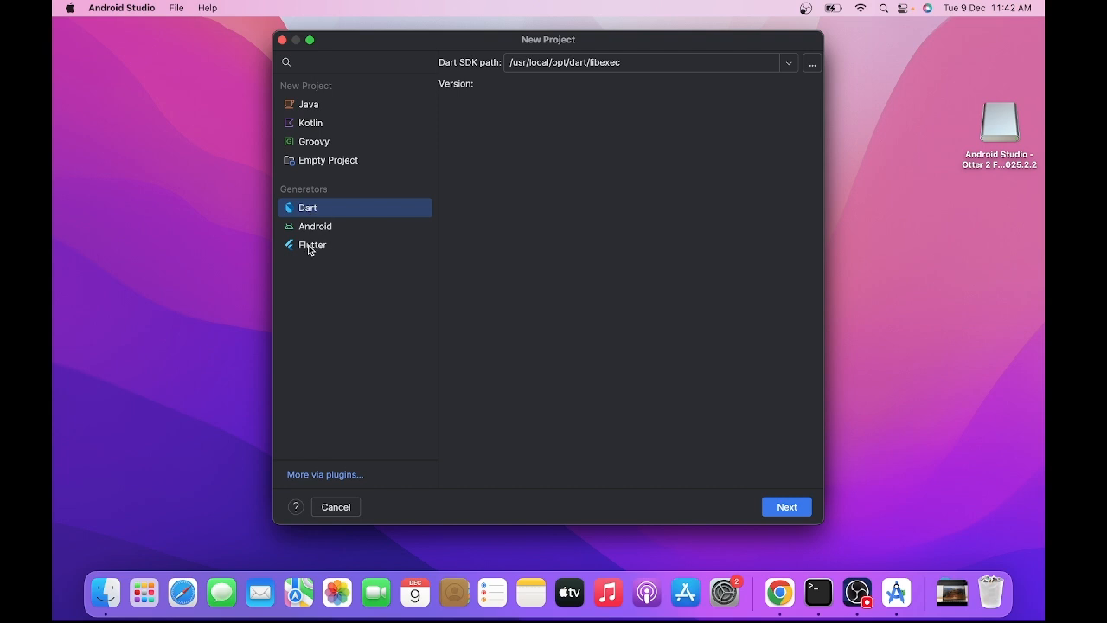
click(309, 245)
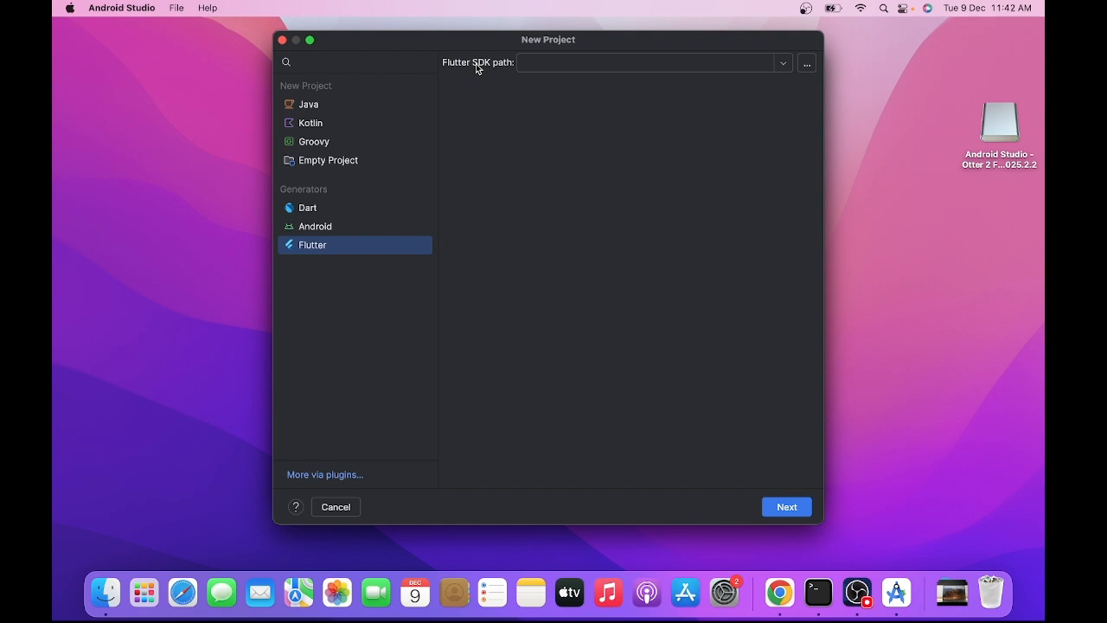
- Set the Flutter SDK path to the flutter folder inside the home directory's develop folder
click(784, 64)
click(805, 68)
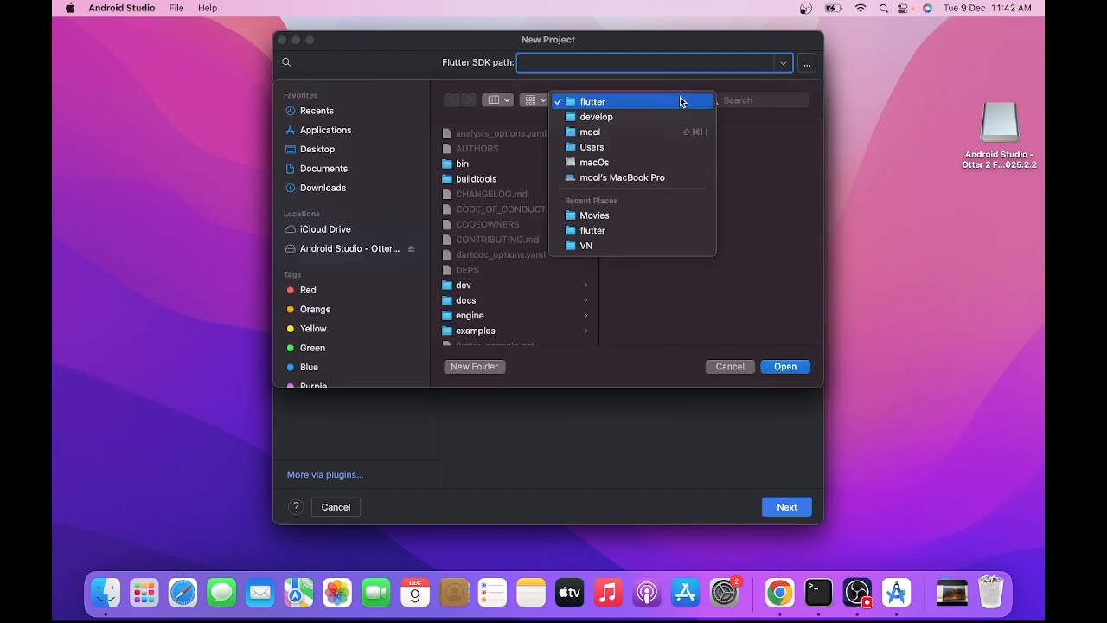
click(680, 99)
click(606, 132)
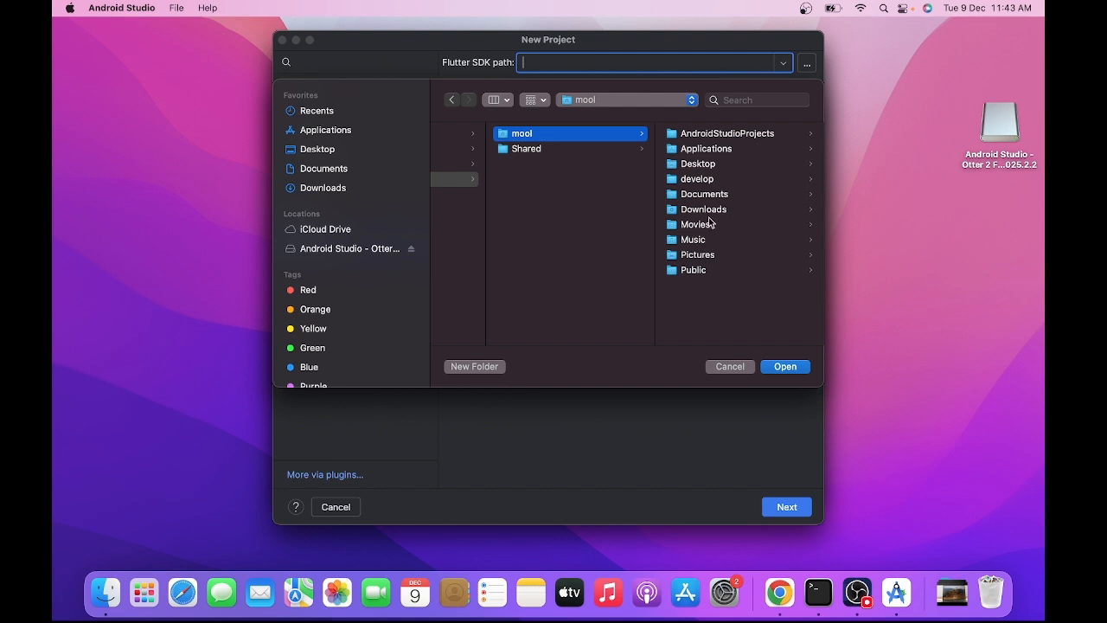
click(699, 180)
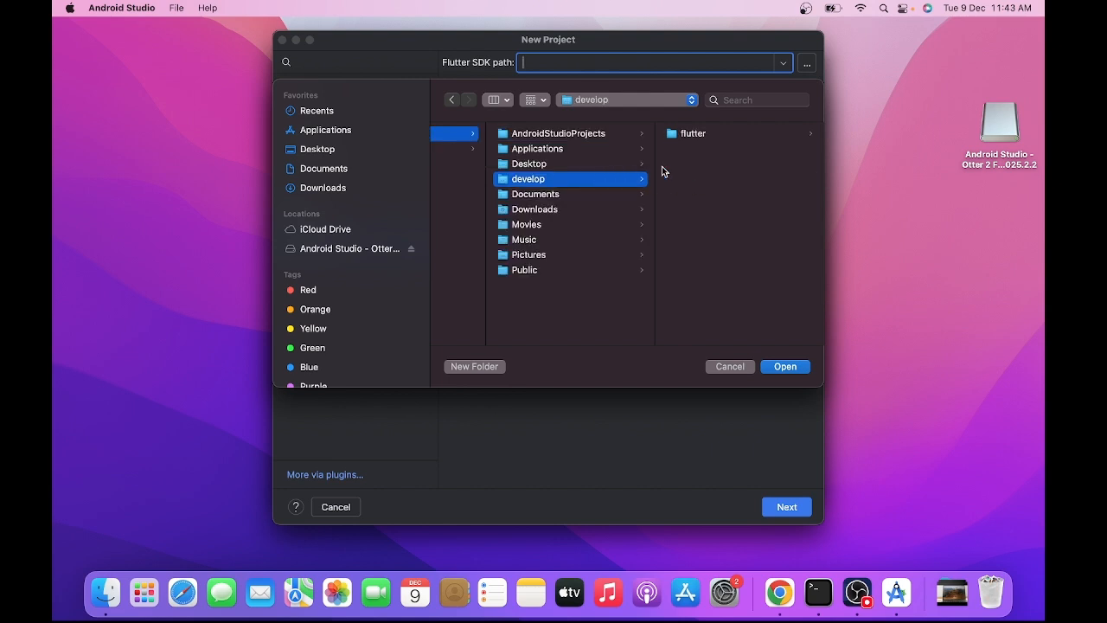
click(690, 137)
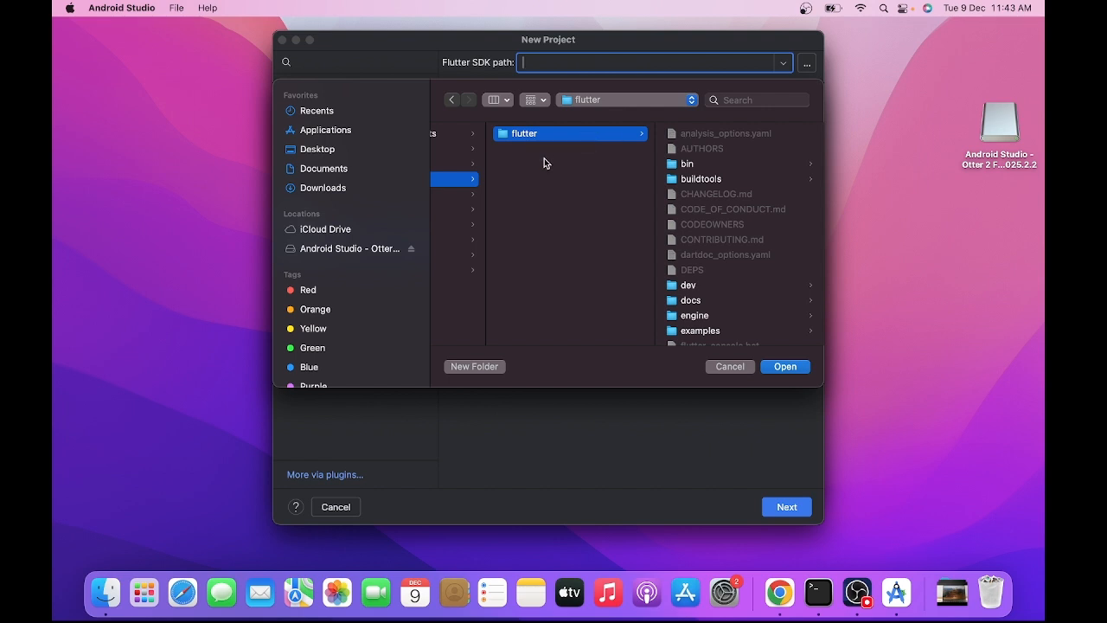
click(792, 369)
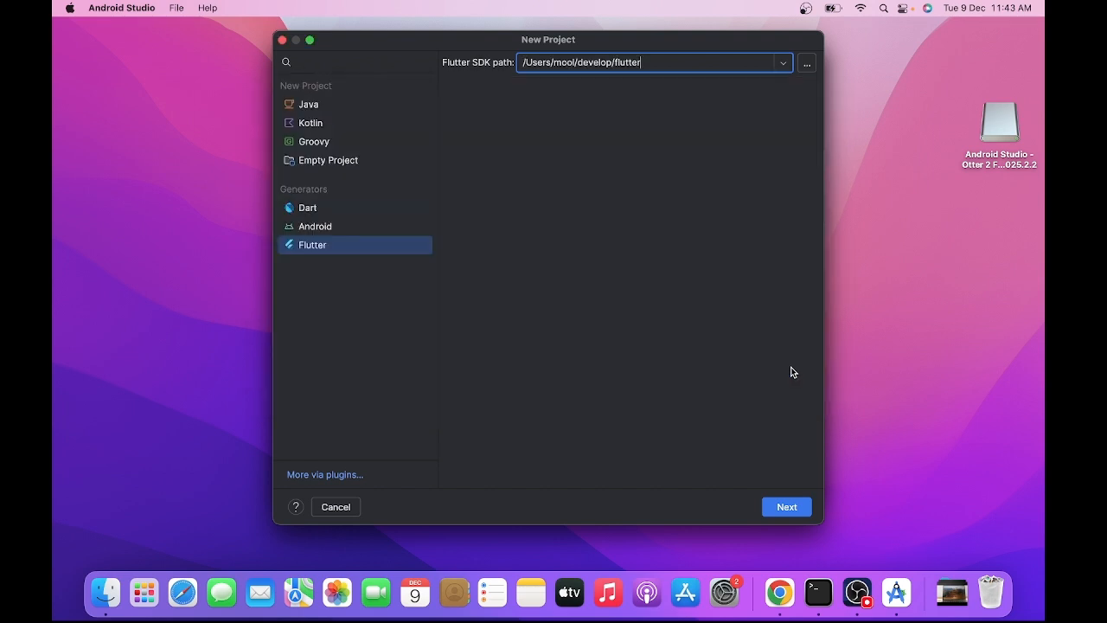
- Accept the Flutter SDK path and name the new Flutter project myapps
click(773, 516)
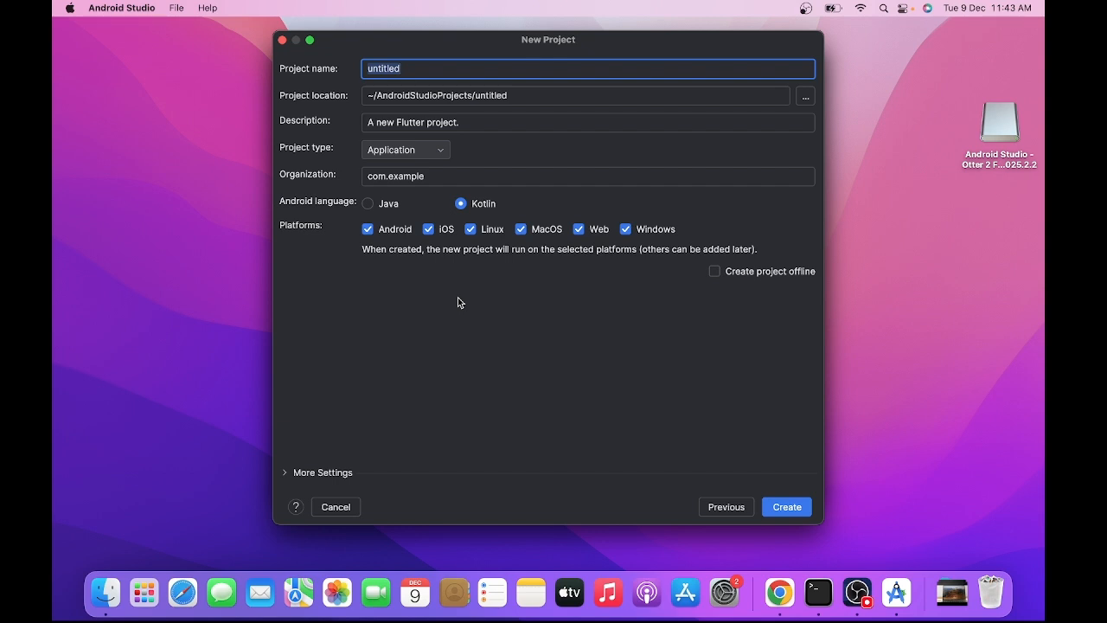
text(firstapp)
double_click(423, 73)
text(myapps)
- Keep only Android as the target platform, excluding iOS, Linux, MacOS, Web and Windows, and create the project
click(398, 232)
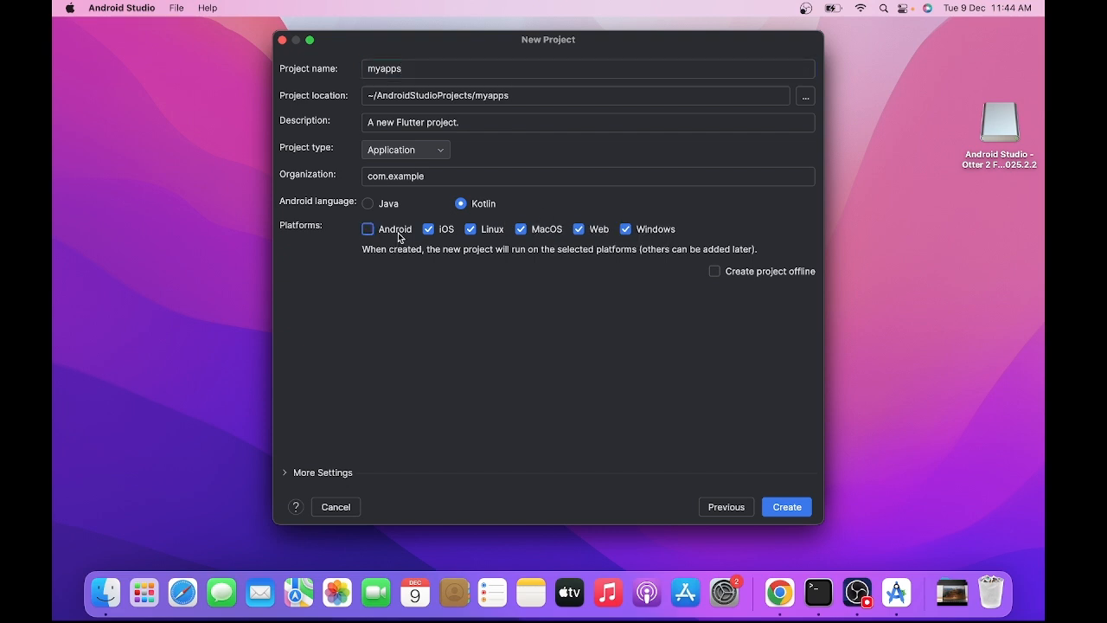
click(398, 231)
click(443, 238)
click(483, 236)
click(536, 233)
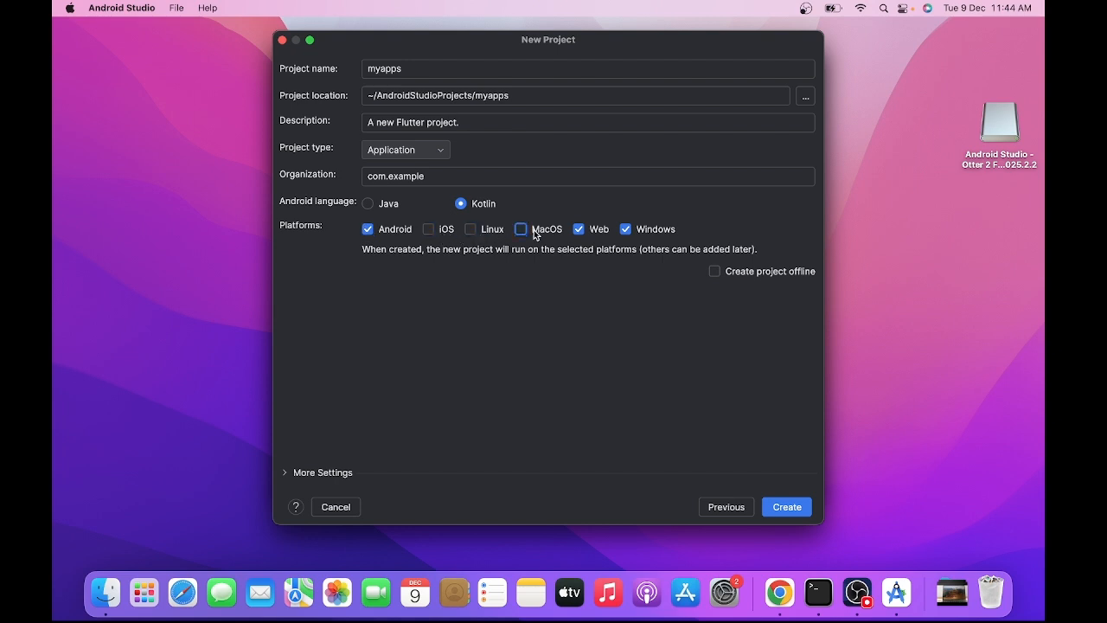
click(588, 232)
click(657, 235)
click(786, 511)
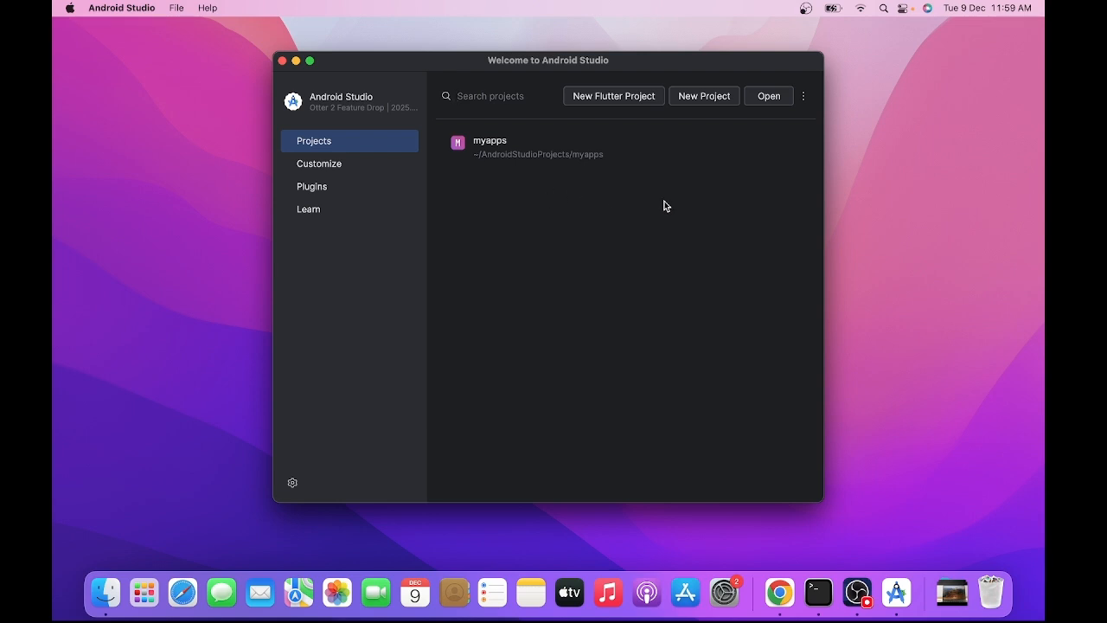
- Open the SDK Manager from the welcome window and check the installation status of the Android SDK developer tools
click(805, 97)
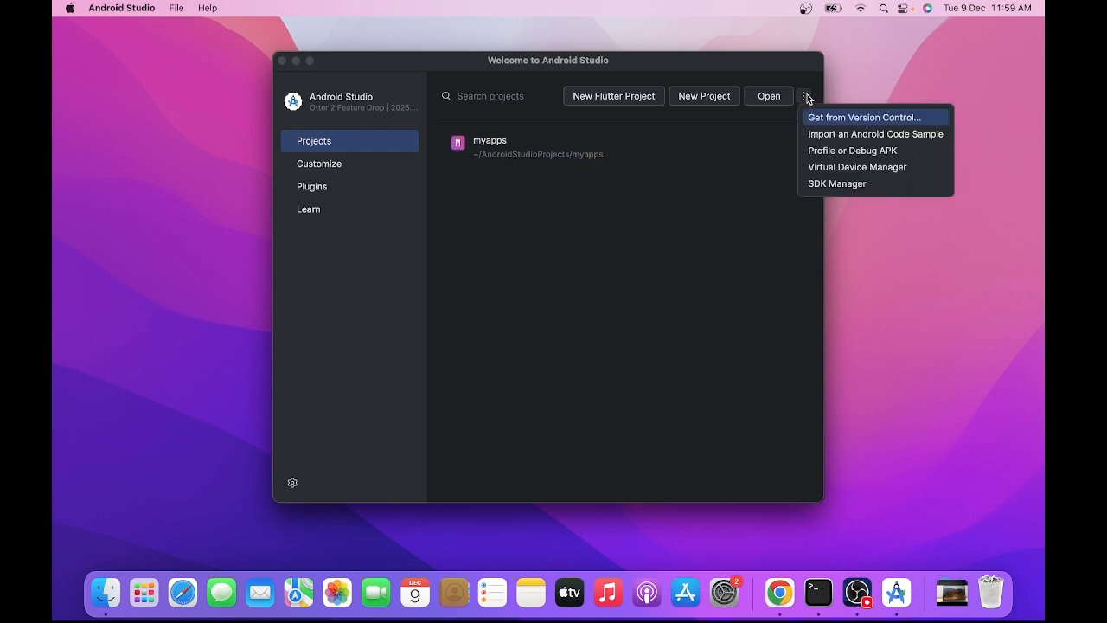
click(854, 184)
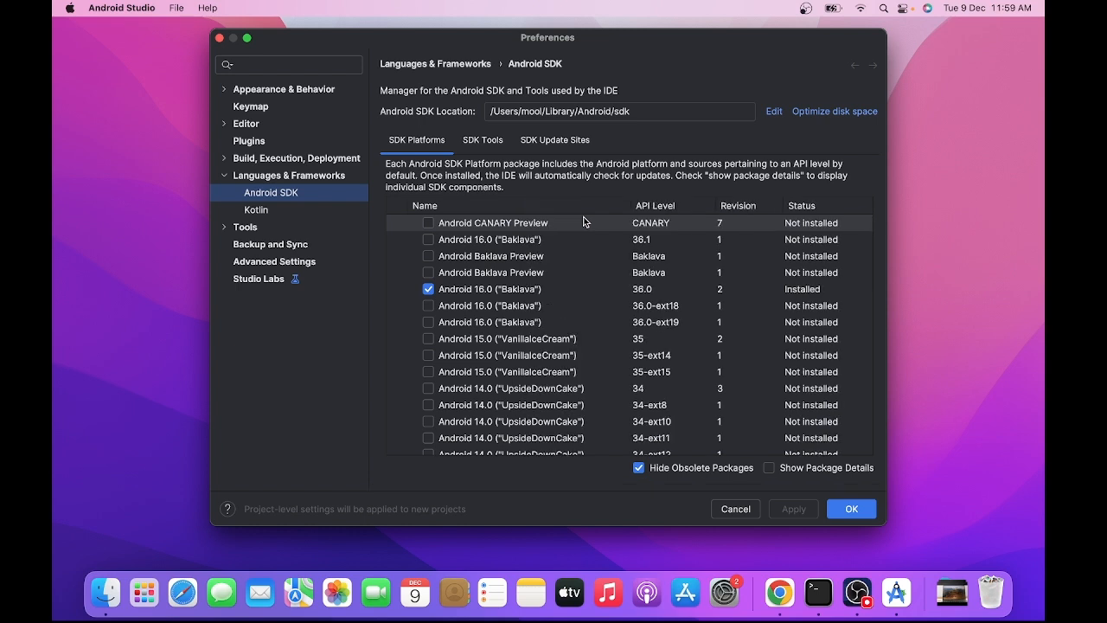
click(481, 143)
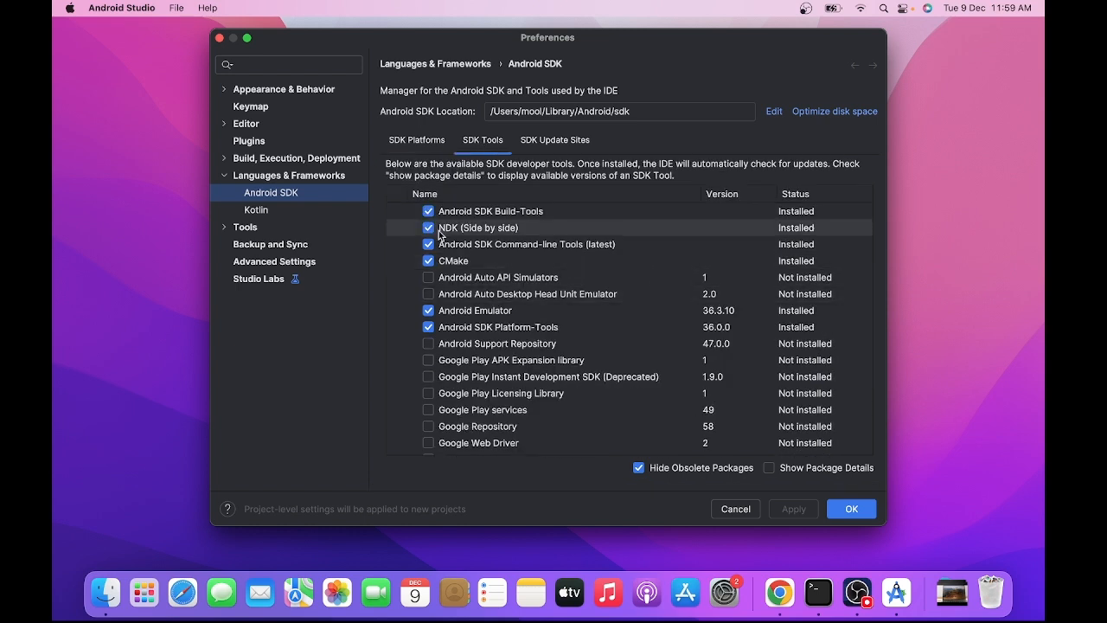